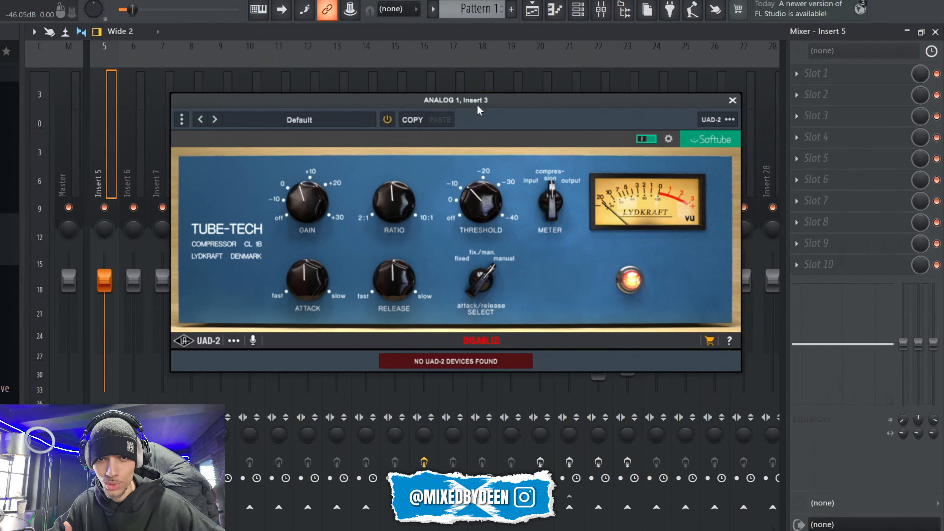
Step: Close the Tube-Tech compressor window and play the arrangement from the playlist to hear the vocal over the beat
{"action": "left_click", "coordinate": [732, 100]}
{"action": "scroll", "coordinate": [144, 188], "scroll_direction": "up", "scroll_amount": 4}
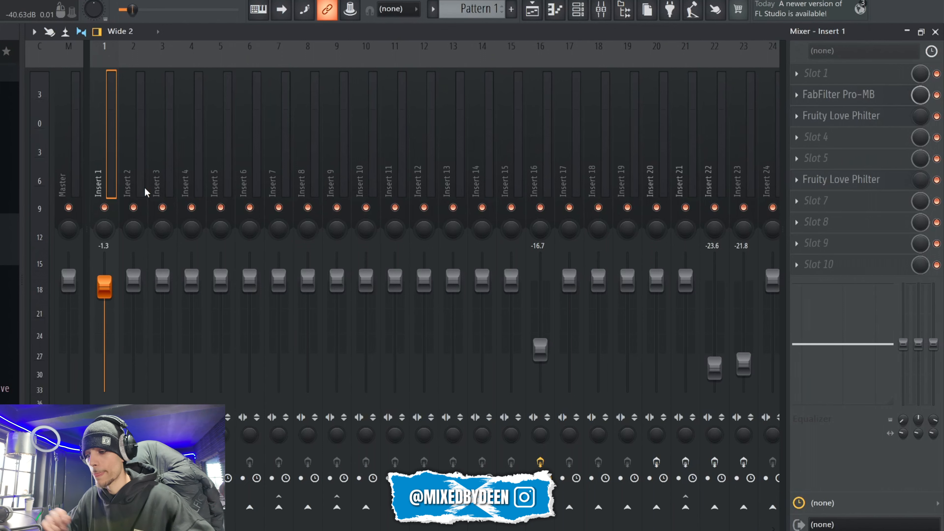
{"action": "key", "text": "F5"}
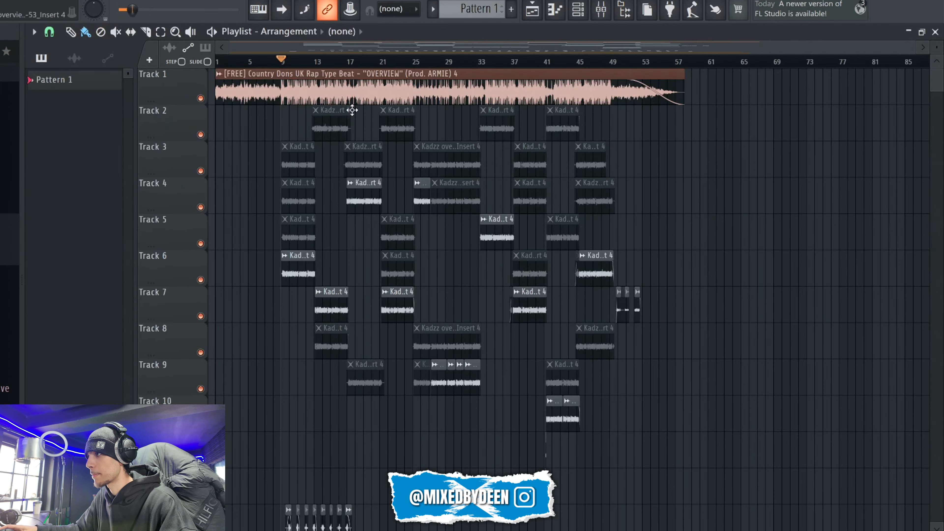
{"action": "left_click", "coordinate": [352, 94]}
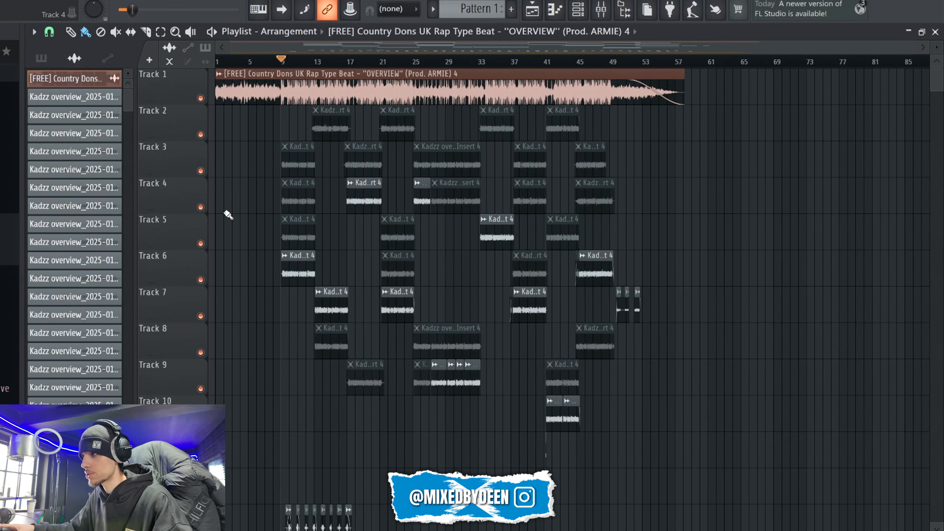
{"action": "key", "text": "space"}
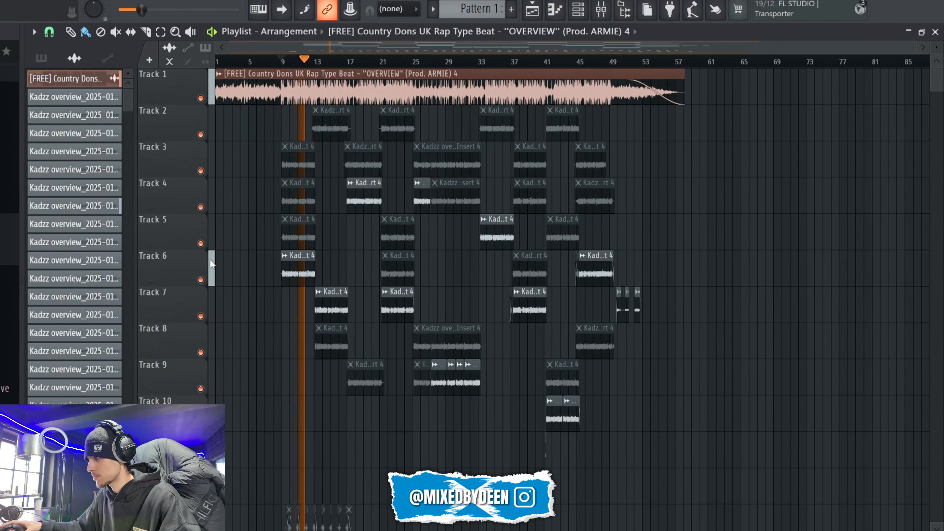
{"action": "key", "text": "space"}
Step: Load Waves NS1 Stereo into the first effect slot of mixer Insert 5 and reposition its window
{"action": "key", "text": "F9"}
{"action": "left_click", "coordinate": [796, 74]}
{"action": "left_click", "coordinate": [559, 512]}
{"action": "type", "text": "ns1"}
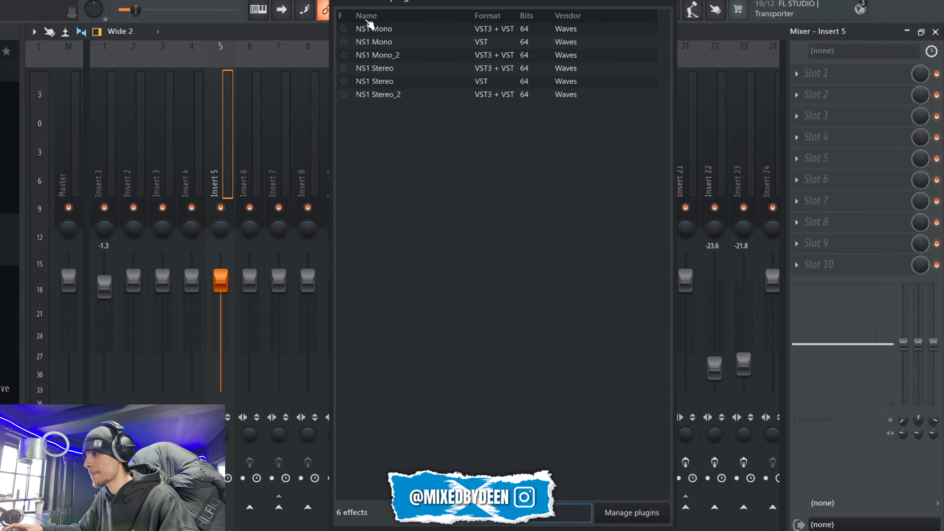
{"action": "double_click", "coordinate": [383, 80]}
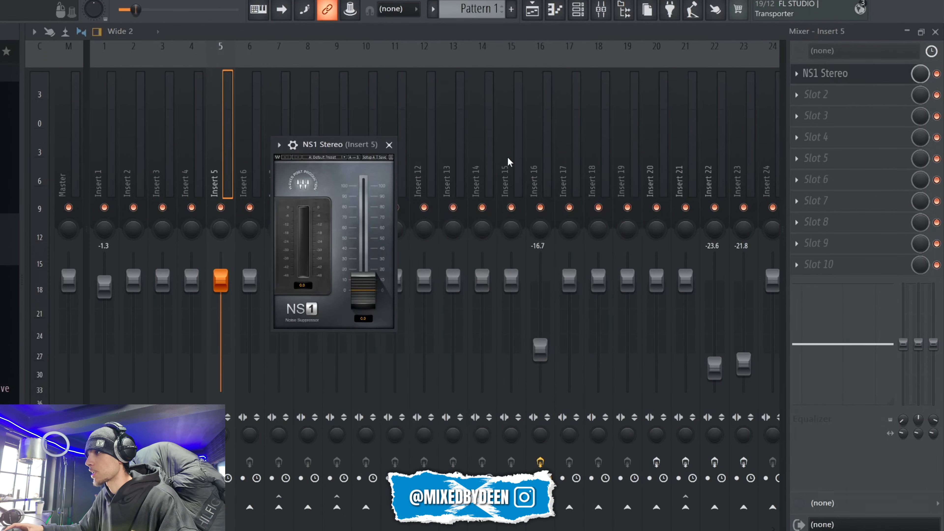
{"action": "left_click_drag", "start_coordinate": [328, 148], "coordinate": [404, 163]}
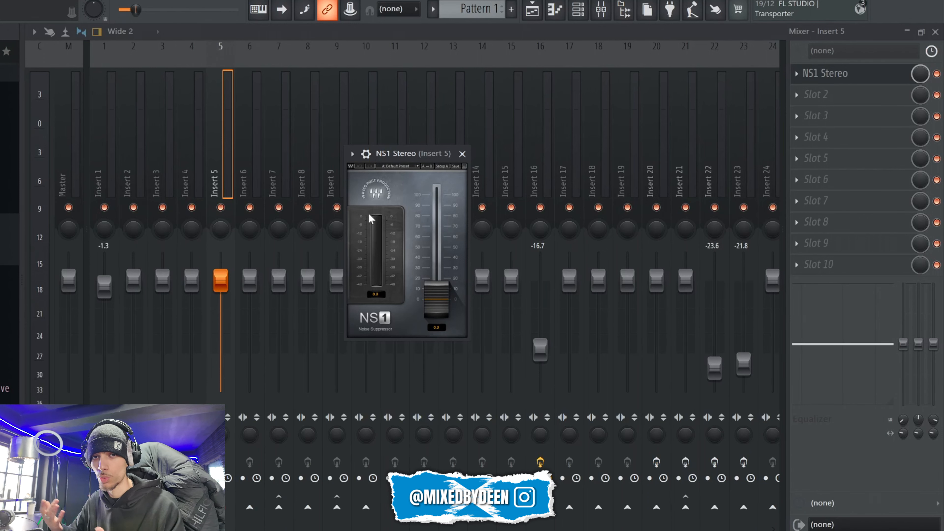
Step: Try NS1 at full suppression of 100 during playback, bypassing and re-enabling it to compare the sound
{"action": "key", "text": "space"}
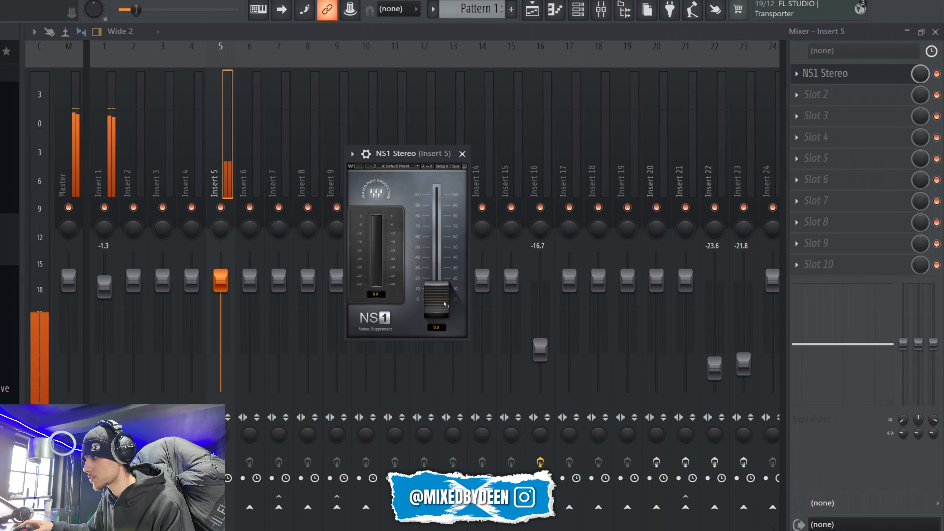
{"action": "left_click_drag", "start_coordinate": [437, 299], "coordinate": [441, 200]}
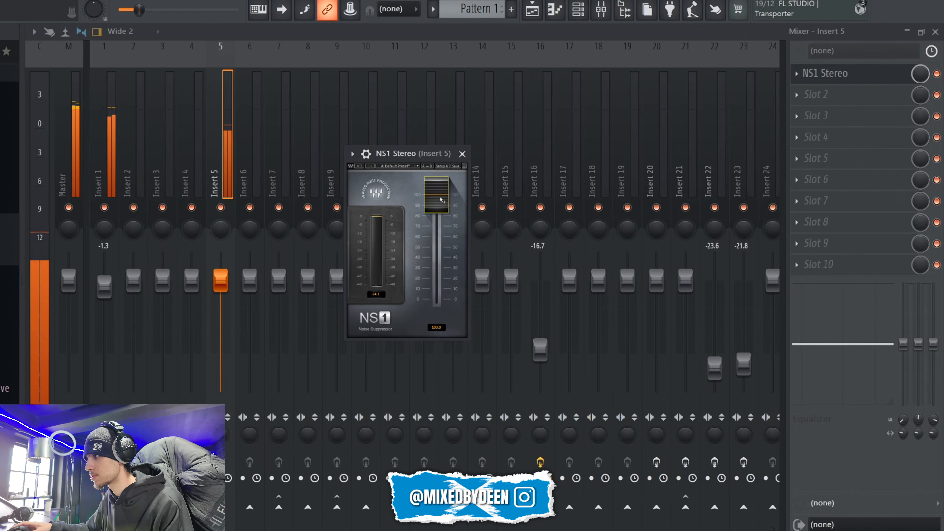
{"action": "left_click_drag", "start_coordinate": [442, 200], "coordinate": [442, 238]}
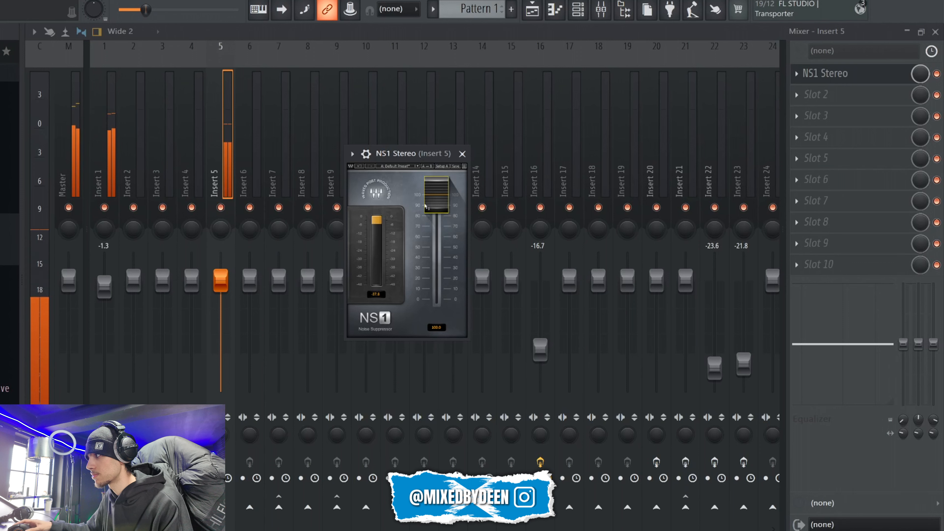
{"action": "left_click", "coordinate": [937, 73]}
{"action": "left_click", "coordinate": [937, 74]}
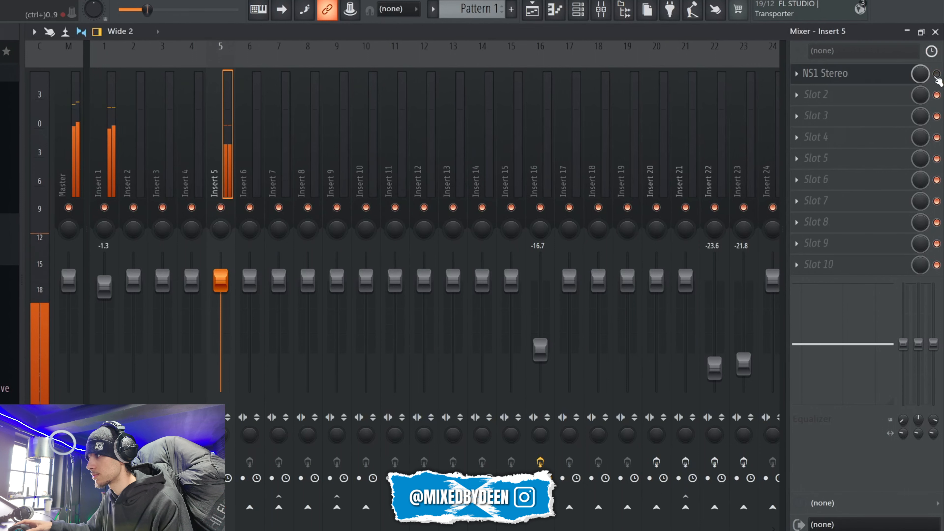
{"action": "left_click", "coordinate": [836, 75]}
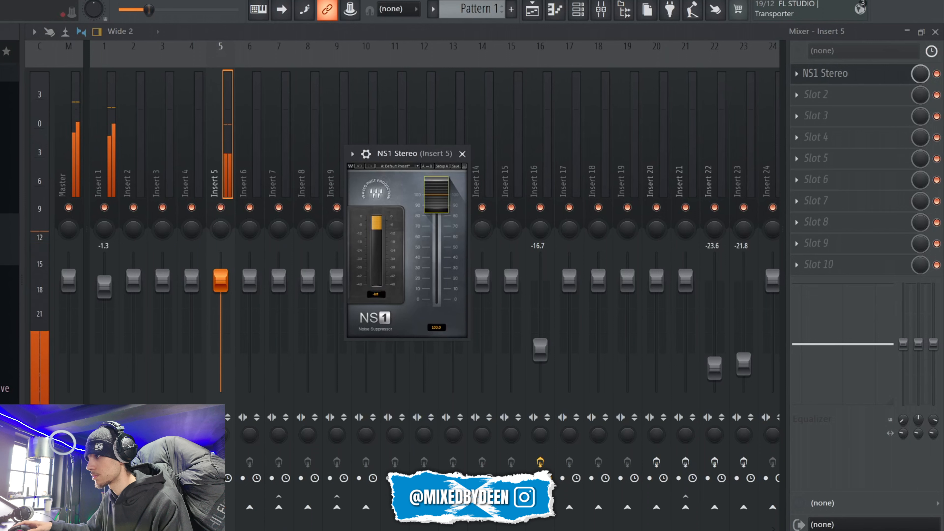
Step: Lower the NS1 noise suppression to about 1 and close the plugin window
{"action": "left_click_drag", "start_coordinate": [444, 202], "coordinate": [454, 308]}
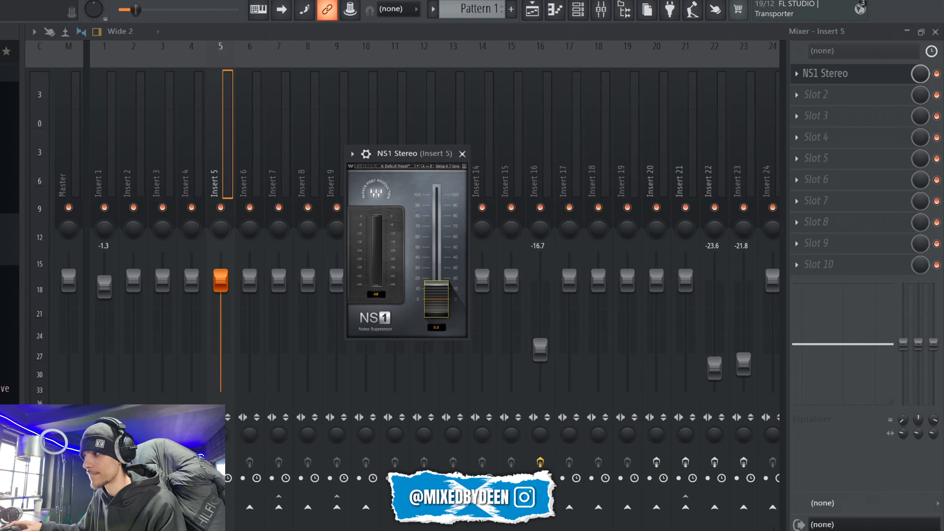
{"action": "left_click_drag", "start_coordinate": [440, 301], "coordinate": [438, 303]}
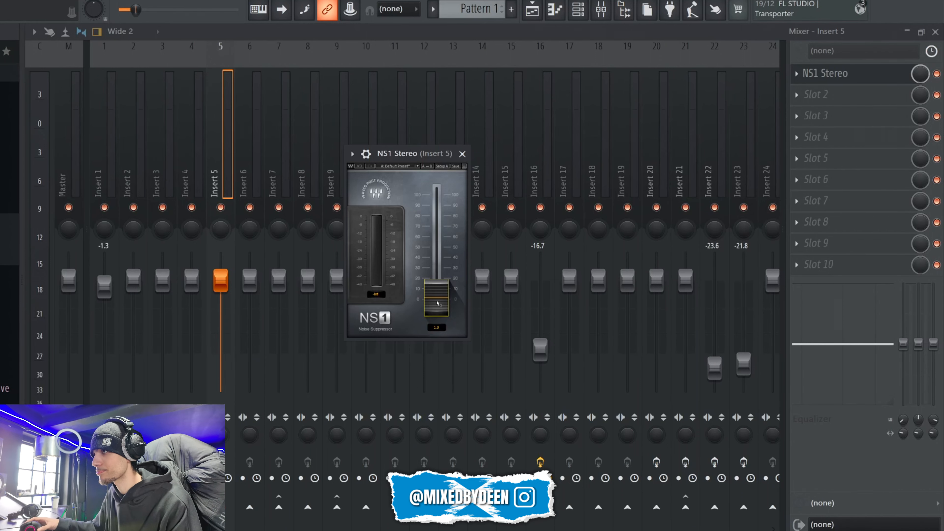
{"action": "left_click", "coordinate": [462, 154]}
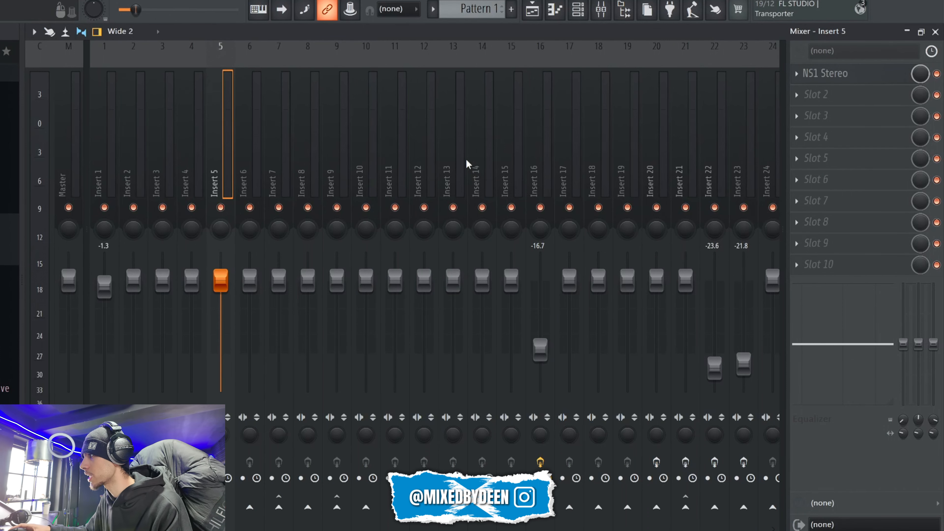
Step: Load FabFilter Pro-Q 3 into the second effect slot of Insert 5 and place its window higher over the mixer
{"action": "left_click", "coordinate": [808, 96]}
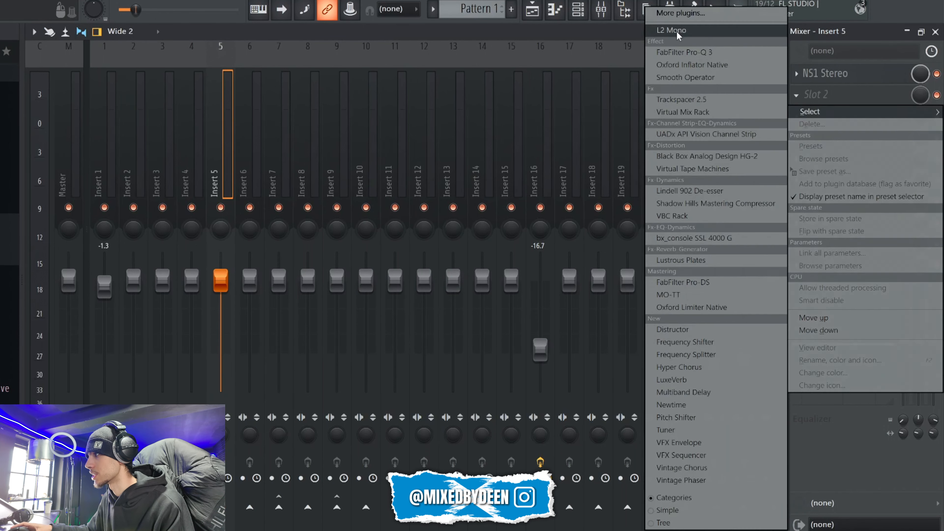
{"action": "left_click", "coordinate": [692, 52]}
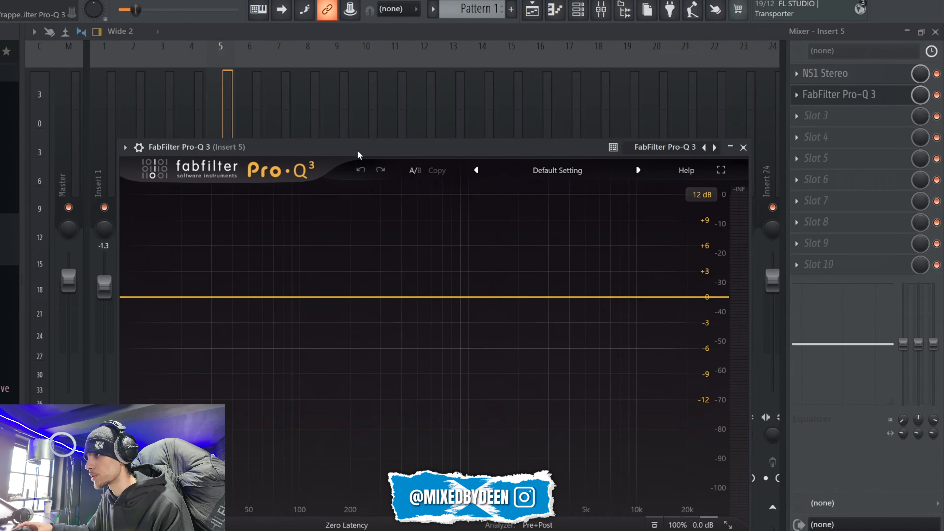
{"action": "left_click_drag", "start_coordinate": [358, 151], "coordinate": [359, 86]}
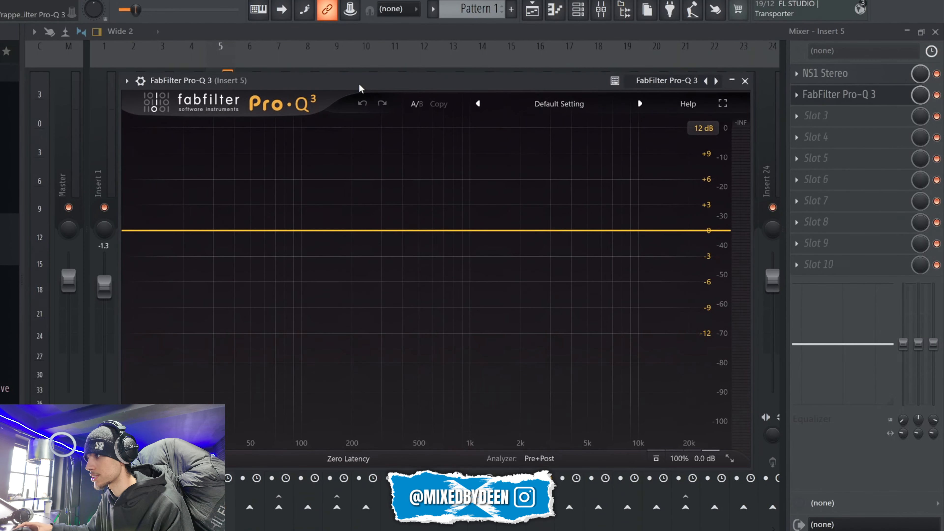
Step: Add an EQ band at about 14 Hz, change it to a Low Cut and steepen its slope to 72 dB/oct
{"action": "left_click_drag", "start_coordinate": [133, 234], "coordinate": [157, 274]}
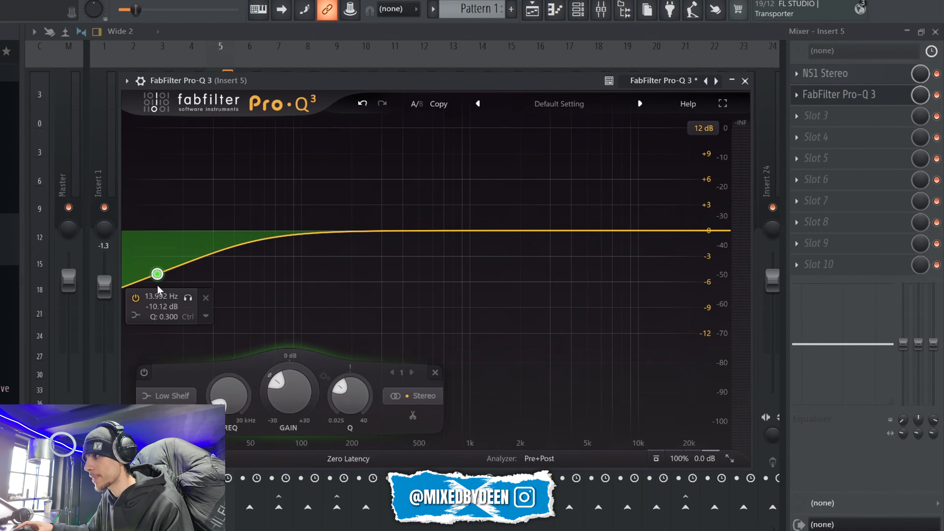
{"action": "right_click", "coordinate": [157, 276]}
{"action": "mouse_move", "coordinate": [197, 343]}
{"action": "left_click", "coordinate": [327, 369]}
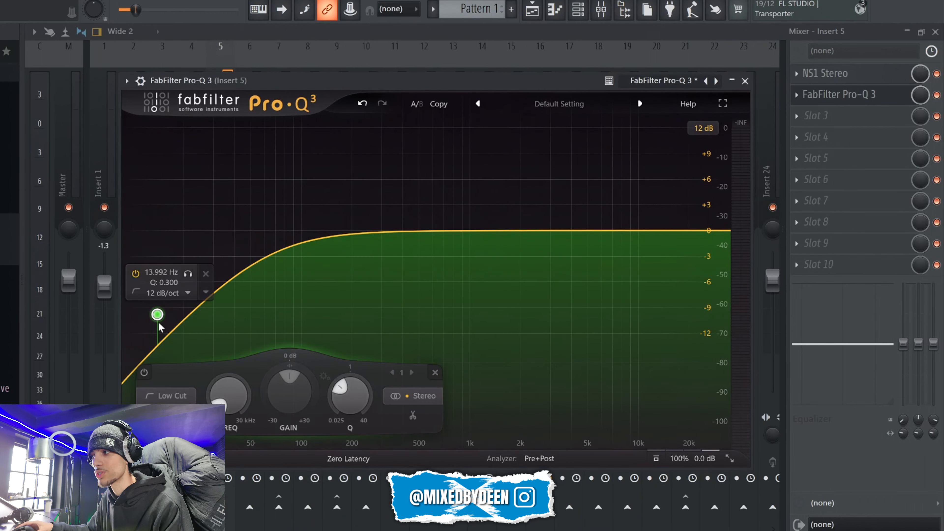
{"action": "scroll", "coordinate": [160, 327], "scroll_direction": "up", "scroll_amount": 5}
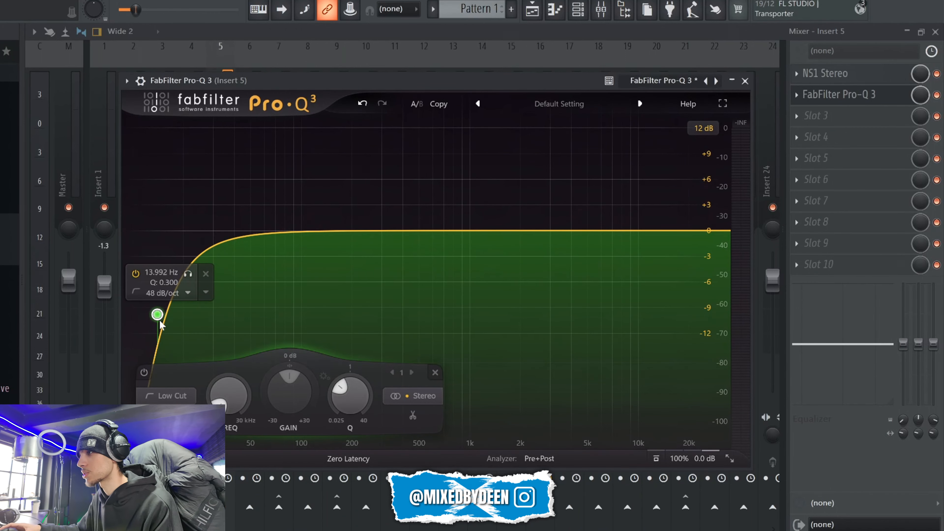
{"action": "scroll", "coordinate": [162, 324], "scroll_direction": "up", "scroll_amount": 1}
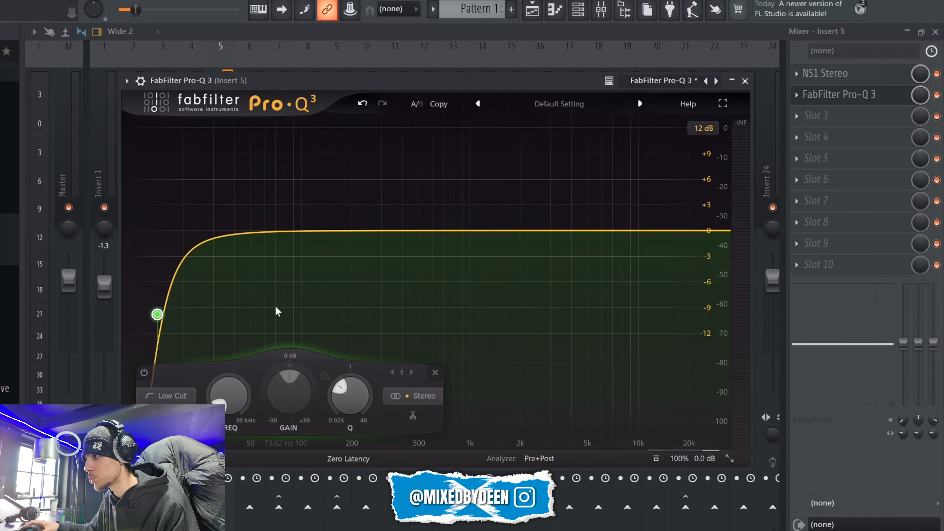
Step: Raise the low cut to about 53 Hz, auditioning the vocal and trying cutoffs between about 40 and 55 Hz
{"action": "left_click_drag", "start_coordinate": [157, 315], "coordinate": [256, 274]}
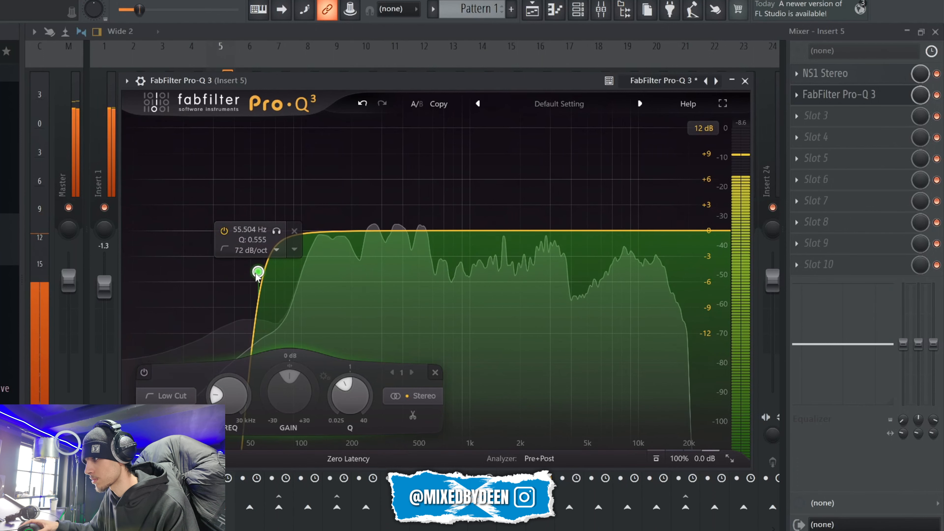
{"action": "key", "text": "space"}
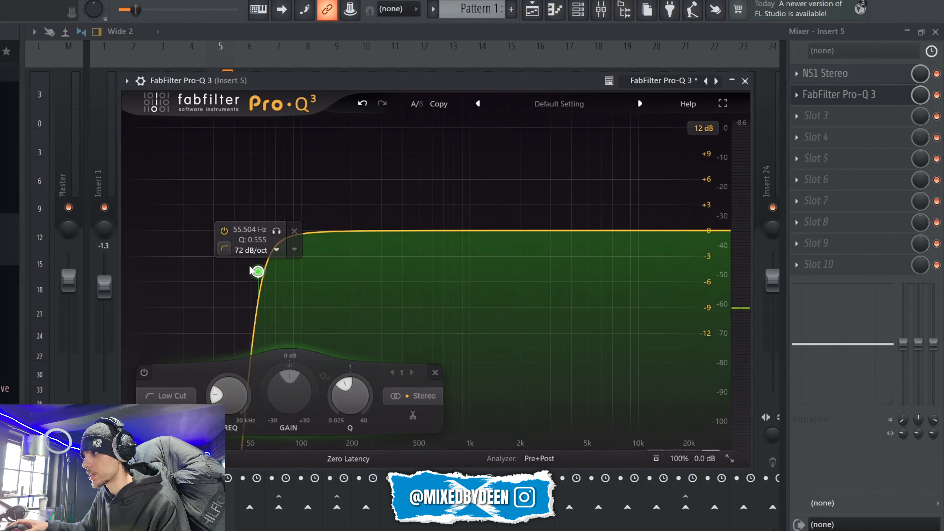
{"action": "left_click_drag", "start_coordinate": [259, 272], "coordinate": [258, 279]}
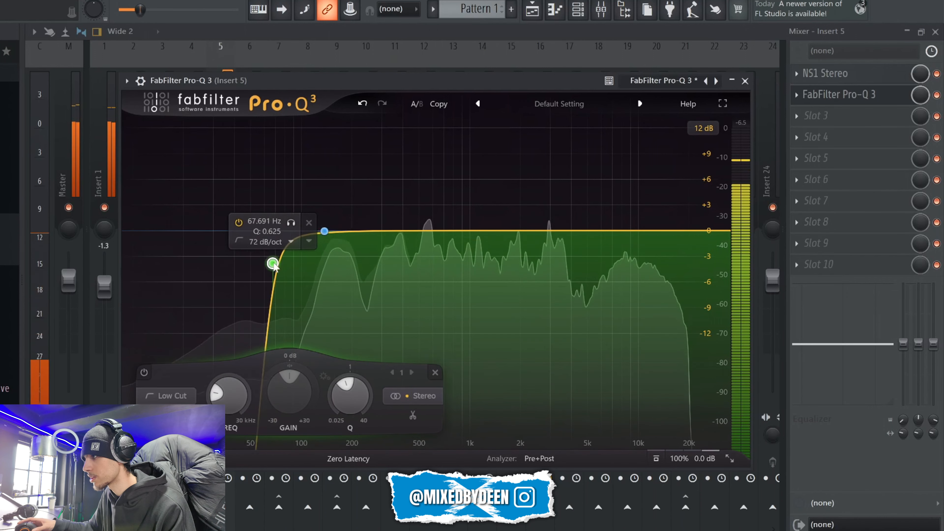
{"action": "left_click_drag", "start_coordinate": [283, 270], "coordinate": [237, 244]}
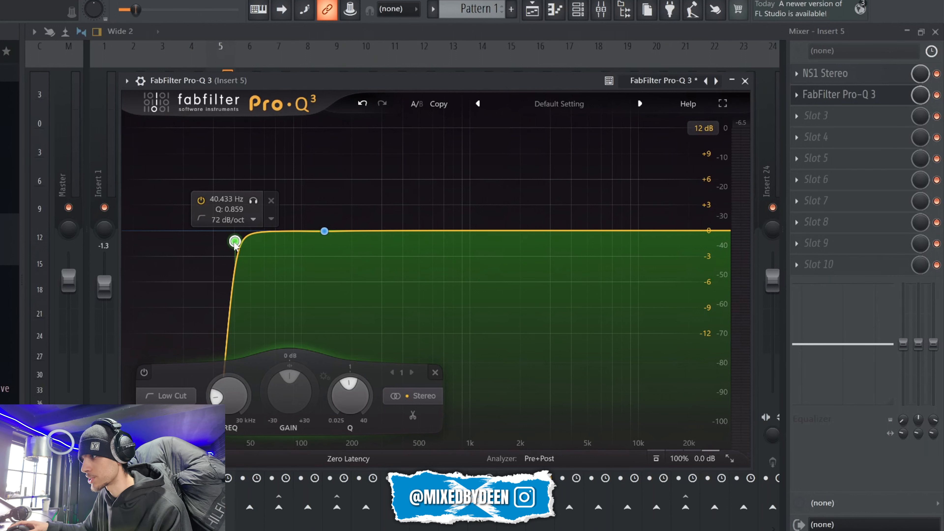
{"action": "left_click_drag", "start_coordinate": [236, 243], "coordinate": [260, 242]}
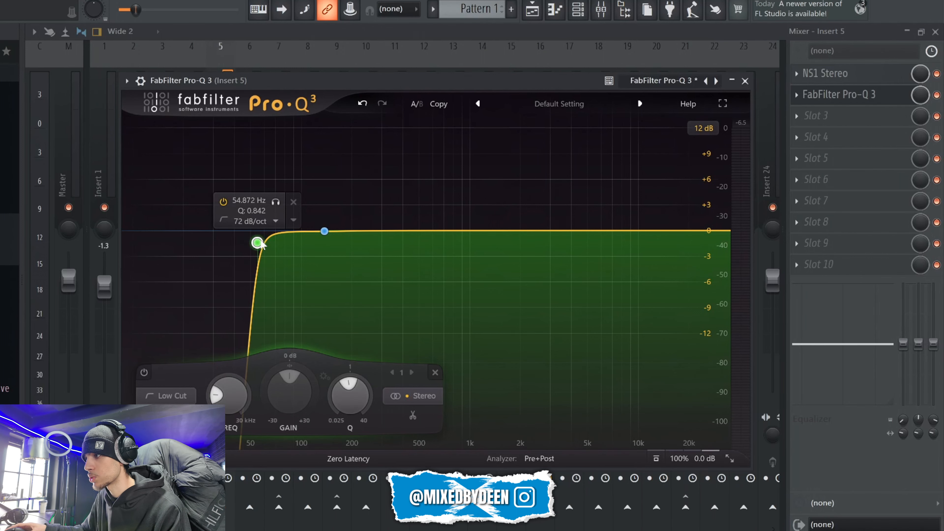
{"action": "left_click_drag", "start_coordinate": [261, 242], "coordinate": [257, 256]}
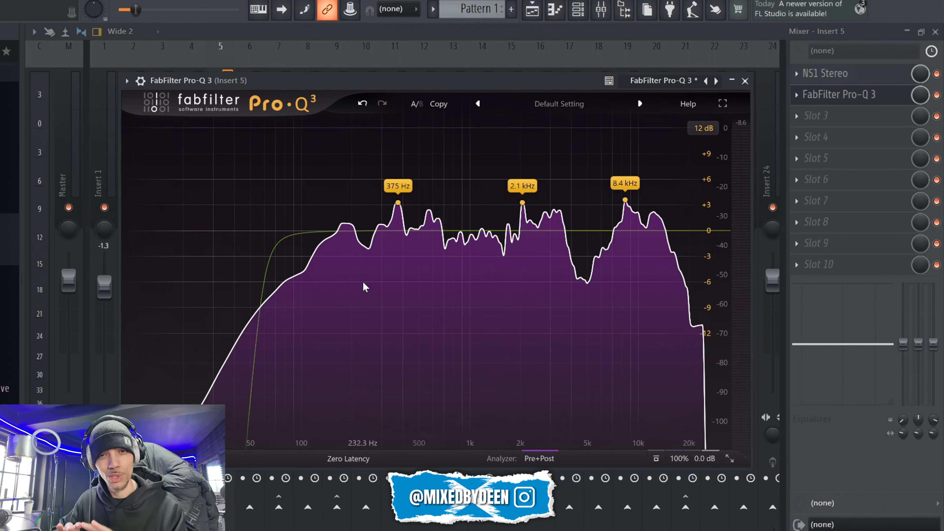
Step: Add a bell band cutting about 0.56 dB at about 177 Hz with a Q of about 2.37 while the vocal plays
{"action": "left_click_drag", "start_coordinate": [325, 232], "coordinate": [330, 190]}
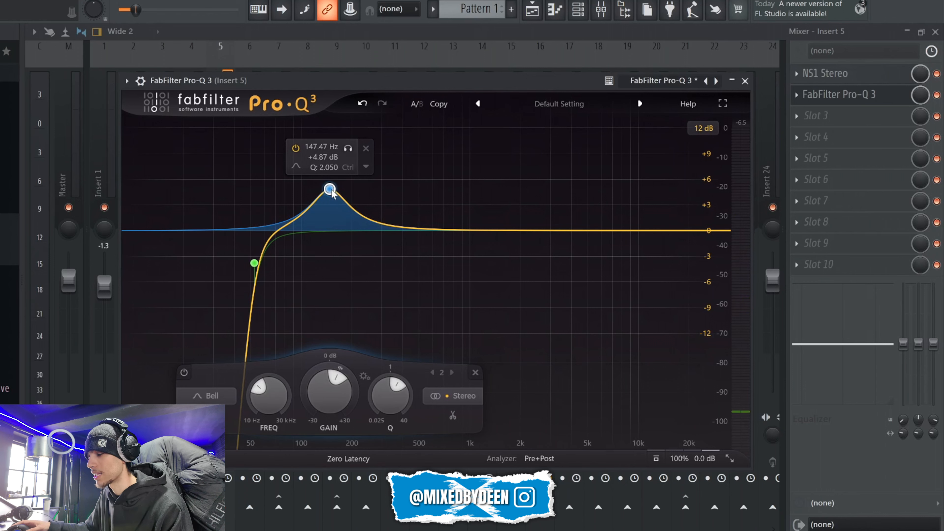
{"action": "left_click_drag", "start_coordinate": [330, 190], "coordinate": [346, 240]}
{"action": "key", "text": "space"}
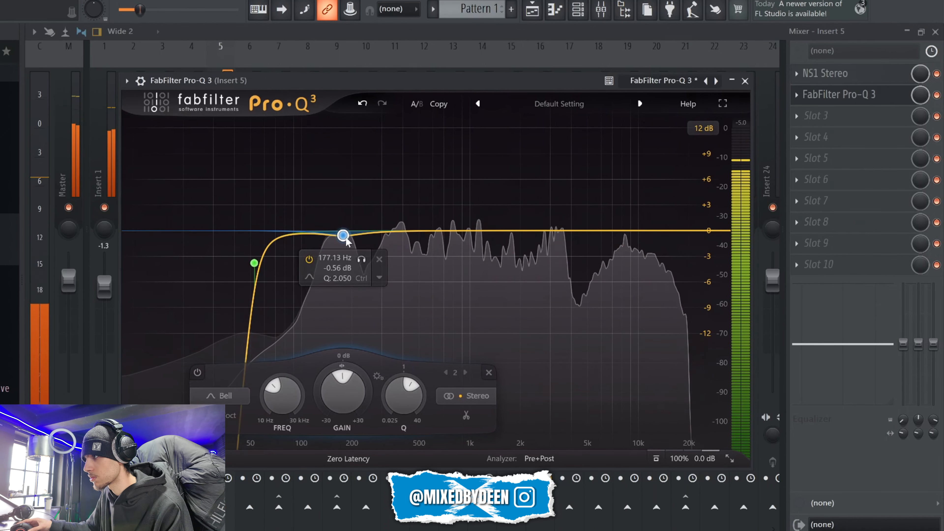
{"action": "scroll", "coordinate": [346, 240], "scroll_direction": "up", "scroll_amount": 2}
{"action": "scroll", "coordinate": [346, 240], "scroll_direction": "down", "scroll_amount": 1}
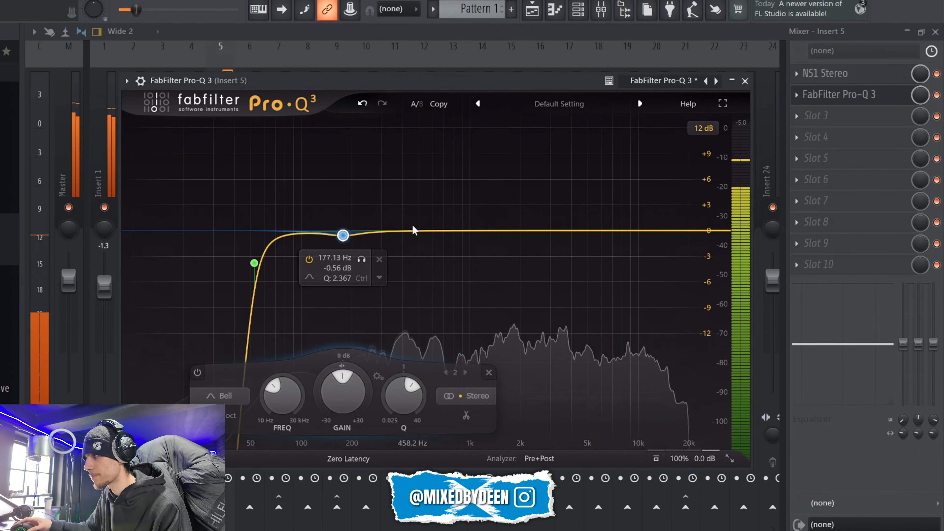
Step: Sweep a bell boosted about 9 dB around 360 Hz to find the resonance, and pull it down to a slight, narrower cut
{"action": "left_click_drag", "start_coordinate": [408, 231], "coordinate": [397, 155]}
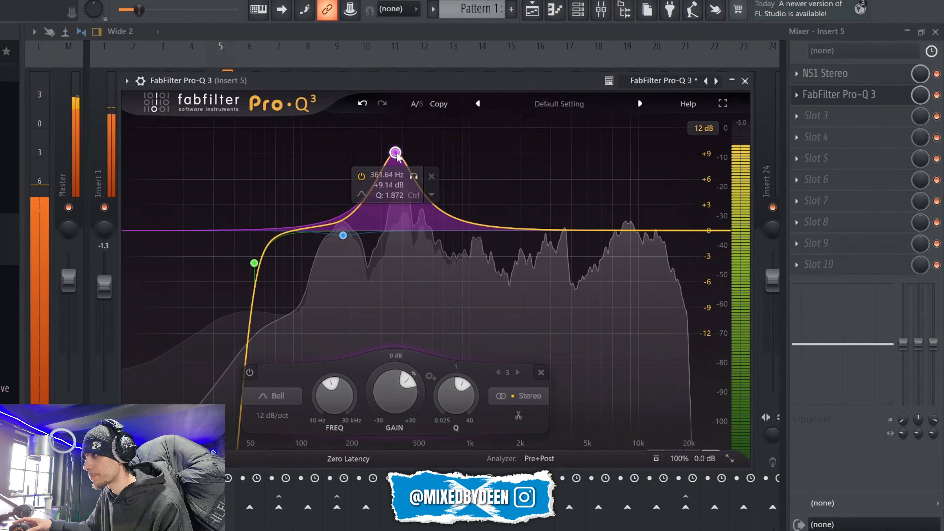
{"action": "scroll", "coordinate": [397, 155], "scroll_direction": "up", "scroll_amount": 4}
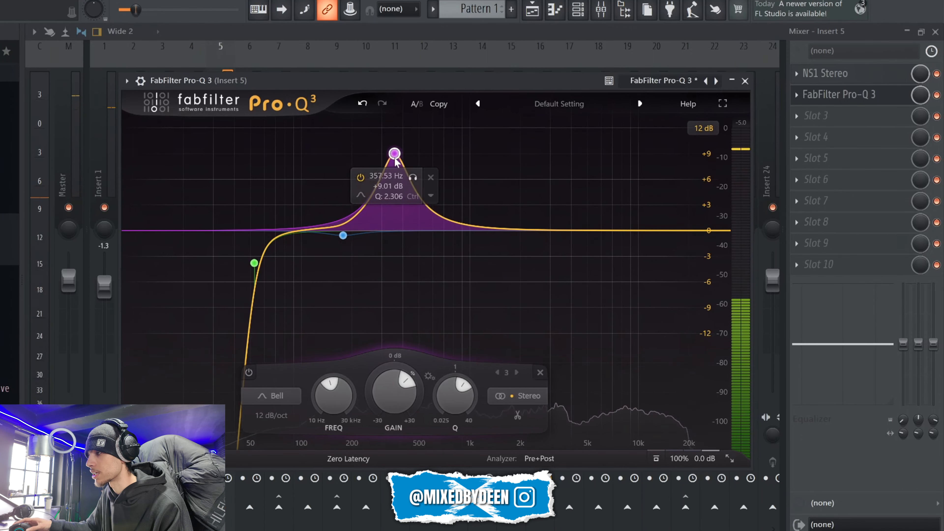
{"action": "left_click_drag", "start_coordinate": [397, 154], "coordinate": [403, 244]}
{"action": "scroll", "coordinate": [403, 243], "scroll_direction": "up", "scroll_amount": 4}
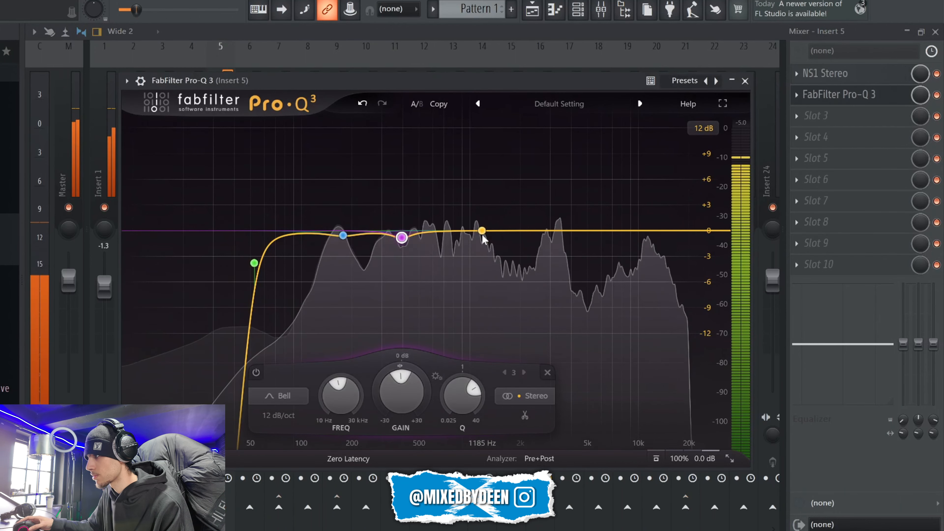
Step: Add bell cuts of about 0.75 dB at 1.1 kHz with Q 3.19 and about 0.72 dB at 689 Hz with Q 16.07
{"action": "mouse_move", "coordinate": [482, 234]}
{"action": "left_mouse_down"}
{"action": "mouse_move", "coordinate": [477, 160]}
{"action": "mouse_move", "coordinate": [478, 237]}
{"action": "left_mouse_up"}
{"action": "scroll", "coordinate": [478, 164], "scroll_direction": "up", "scroll_amount": 6}
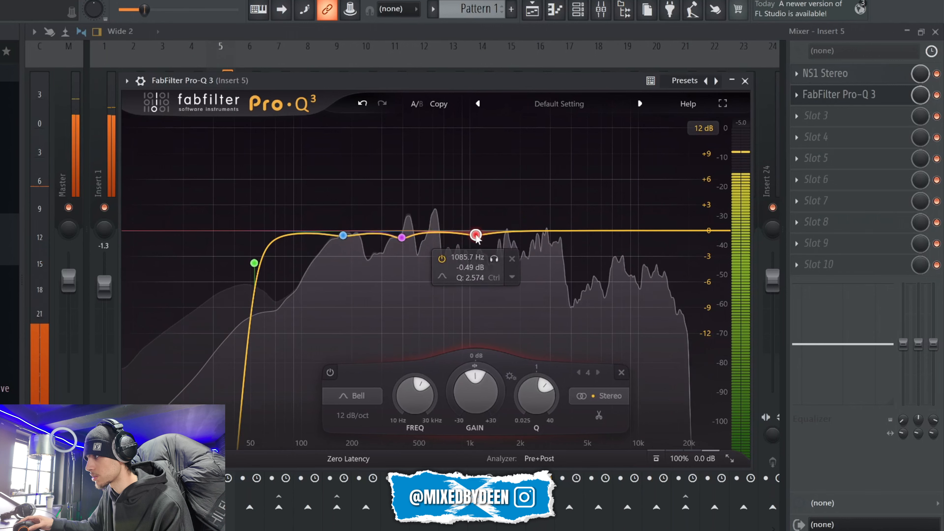
{"action": "scroll", "coordinate": [478, 238], "scroll_direction": "up", "scroll_amount": 1}
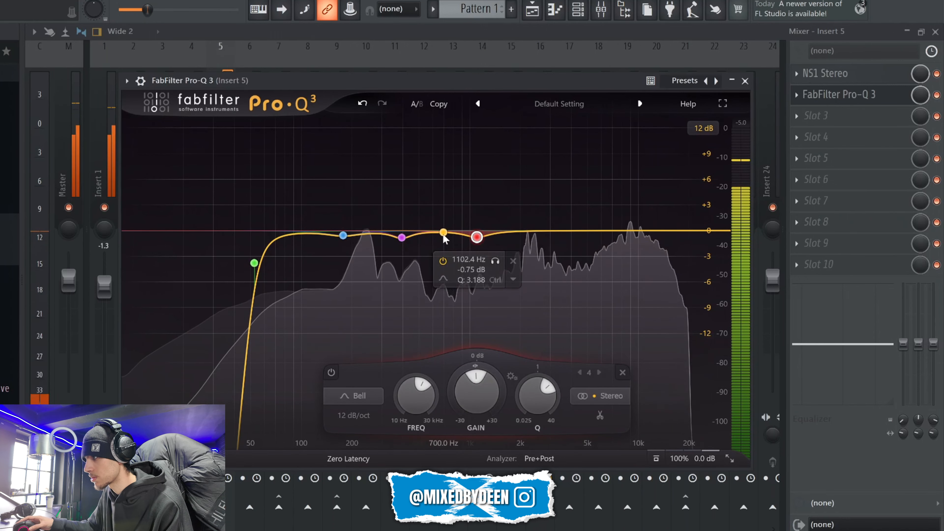
{"action": "mouse_move", "coordinate": [443, 234]}
{"action": "left_mouse_down"}
{"action": "mouse_move", "coordinate": [443, 153]}
{"action": "mouse_move", "coordinate": [444, 241]}
{"action": "left_mouse_up"}
{"action": "scroll", "coordinate": [444, 159], "scroll_direction": "up", "scroll_amount": 5}
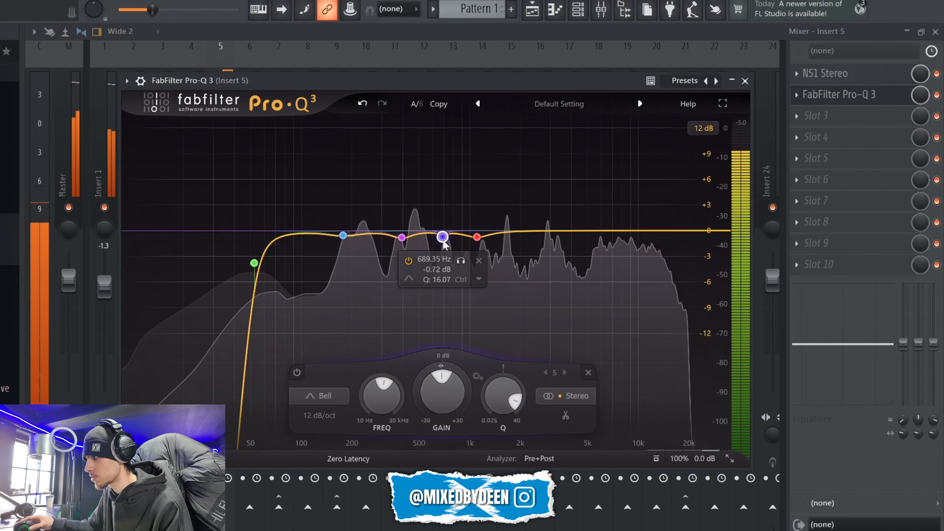
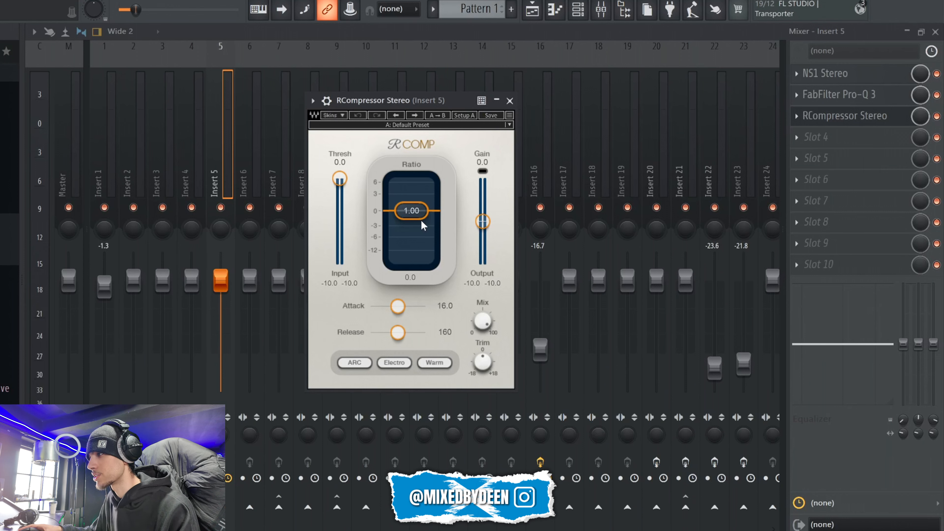
Step: Set the RCompressor ratio to about 3.98, briefly auditioning the vocal
{"action": "scroll", "coordinate": [421, 218], "scroll_direction": "down", "scroll_amount": 5}
{"action": "key", "text": "space"}
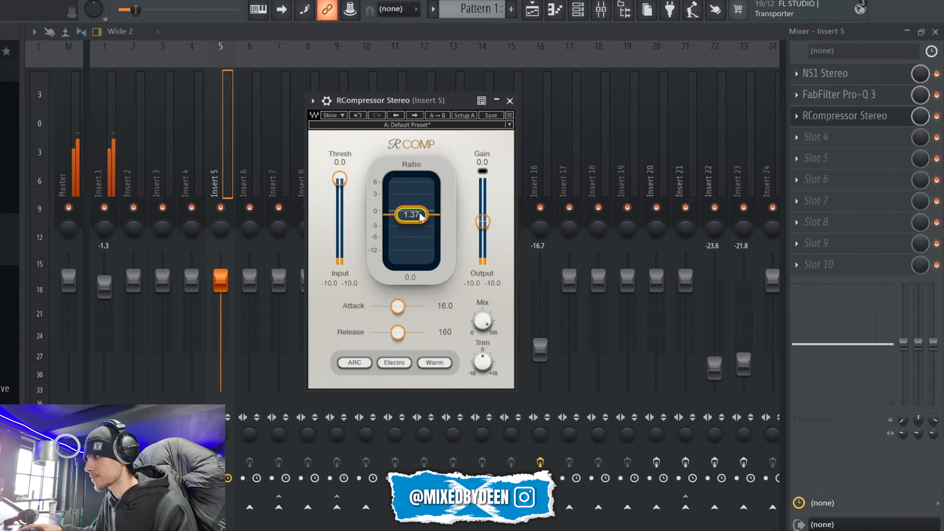
{"action": "scroll", "coordinate": [419, 213], "scroll_direction": "down", "scroll_amount": 2}
{"action": "key", "text": "space"}
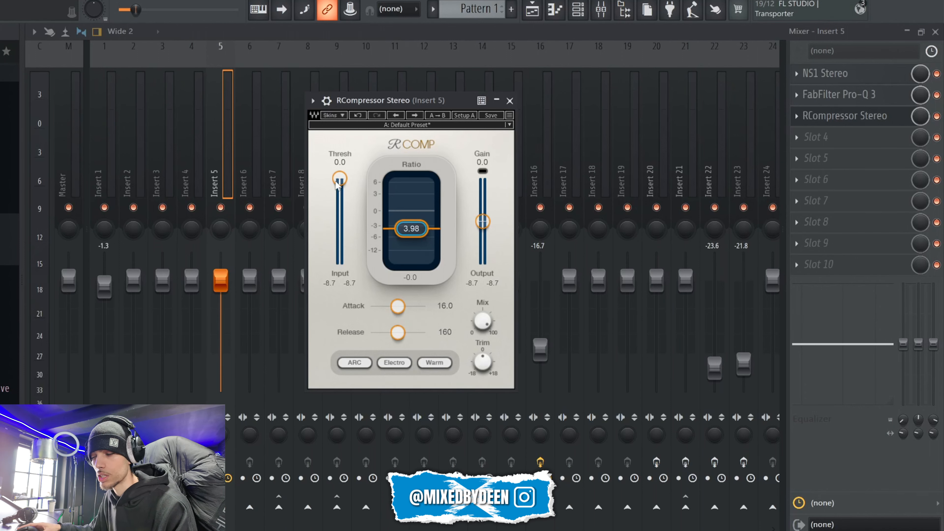
Step: Lower the RCompressor threshold to about -12.1 while the vocal plays, and close the plugin window
{"action": "key", "text": "space"}
{"action": "mouse_move", "coordinate": [337, 181]}
{"action": "left_mouse_down"}
{"action": "mouse_move", "coordinate": [339, 237]}
{"action": "mouse_move", "coordinate": [340, 191]}
{"action": "left_mouse_up"}
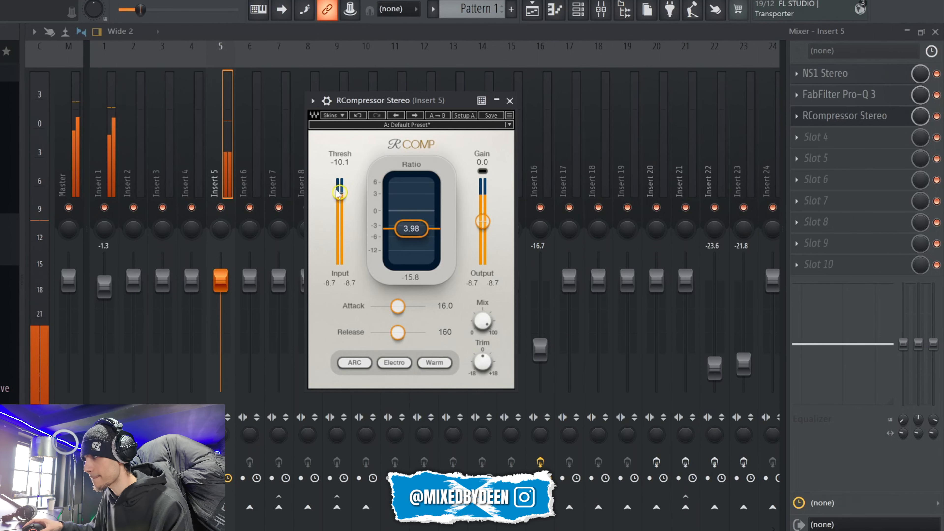
{"action": "left_click_drag", "start_coordinate": [338, 193], "coordinate": [339, 195]}
{"action": "key", "text": "space"}
{"action": "left_click_drag", "start_coordinate": [410, 100], "coordinate": [426, 64]}
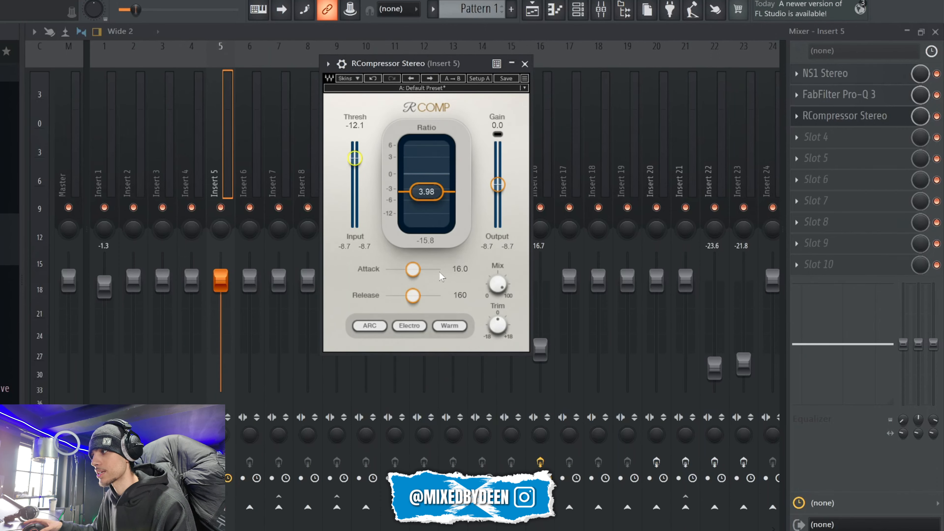
{"action": "left_click", "coordinate": [525, 64]}
Step: Load CLA-2A Stereo in slot 4 and set its Peak Reduction to about 52.4 while the vocal plays
{"action": "left_click", "coordinate": [796, 137]}
{"action": "type", "text": "2a"}
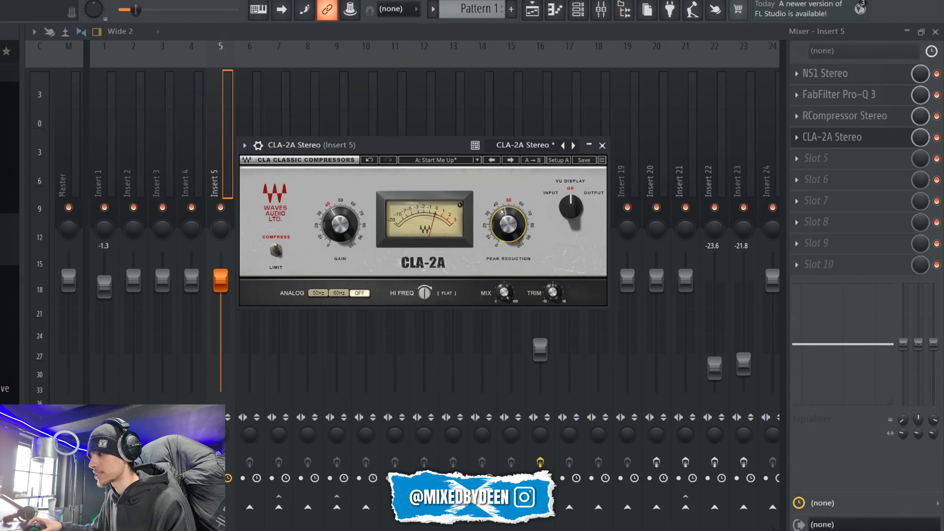
{"action": "key", "text": "space"}
{"action": "left_click_drag", "start_coordinate": [520, 224], "coordinate": [513, 214]}
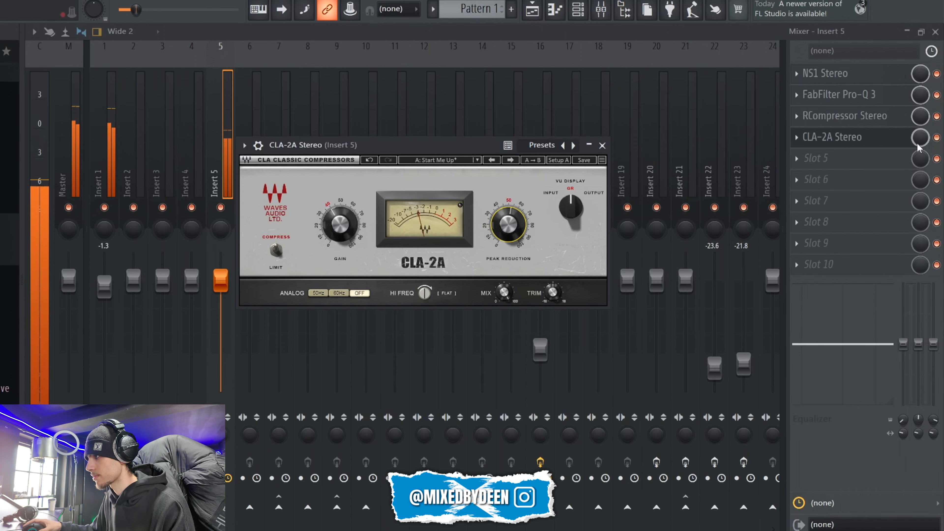
Step: Audition the vocal through the CLA-2A and check the gain reduction on its meter
{"action": "left_click", "coordinate": [844, 137]}
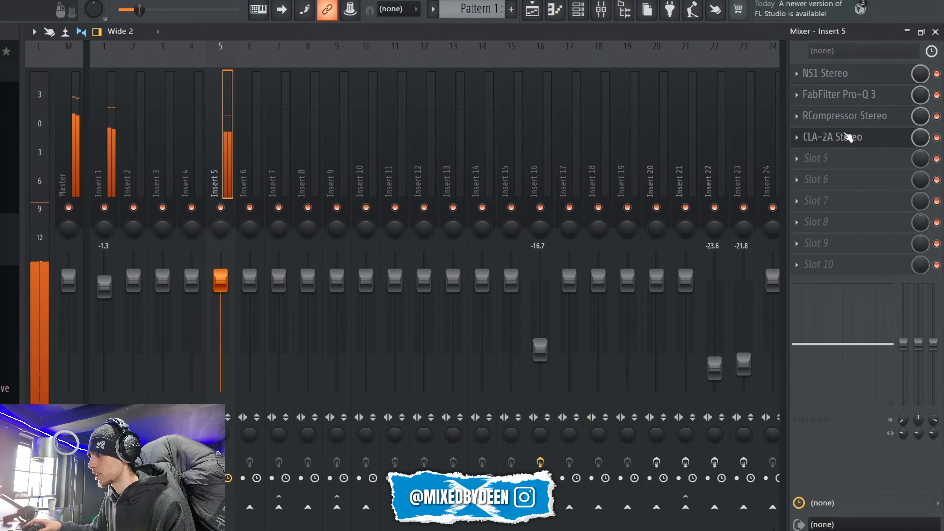
{"action": "left_click", "coordinate": [847, 139]}
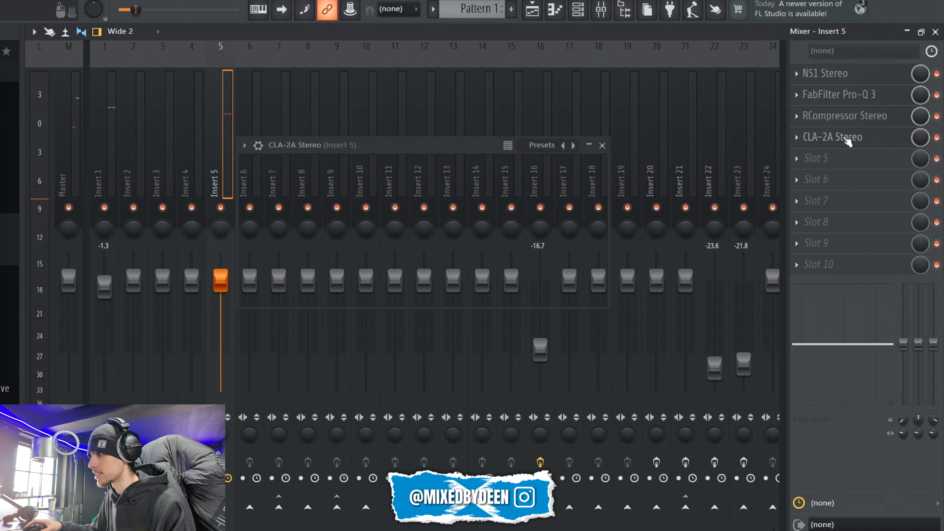
{"action": "left_click_drag", "start_coordinate": [443, 143], "coordinate": [406, 114]}
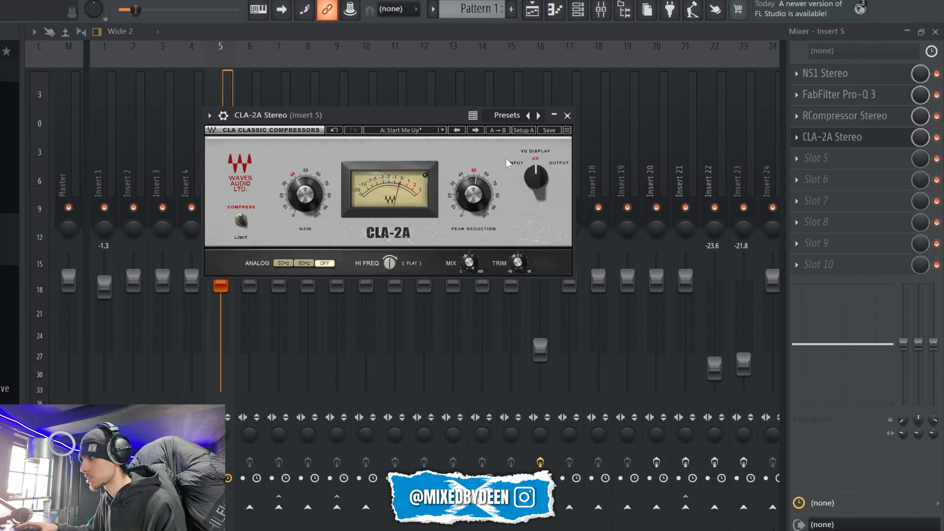
{"action": "key", "text": "space"}
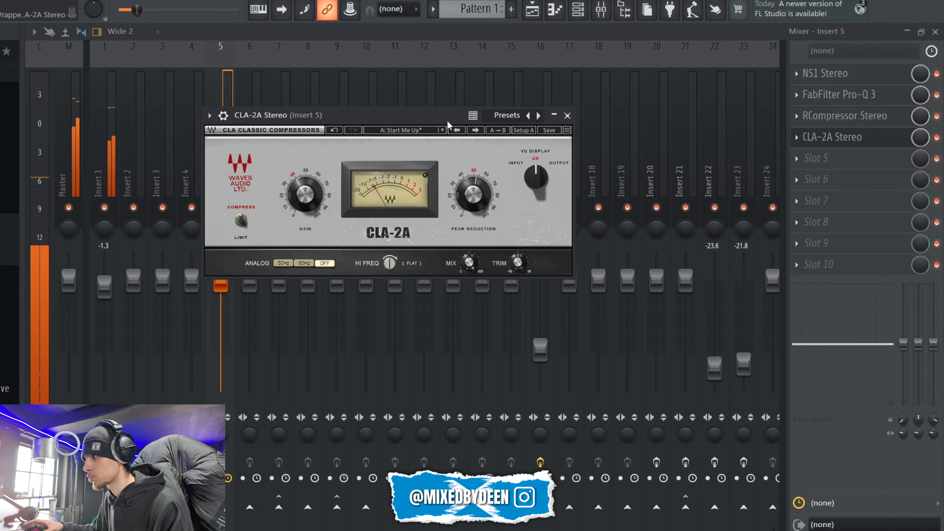
{"action": "key", "text": "space"}
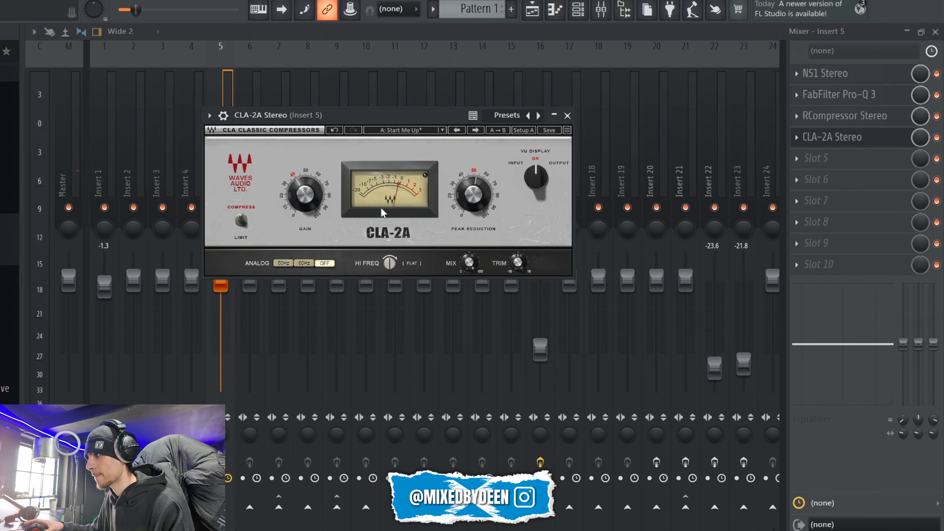
{"action": "key", "text": "space"}
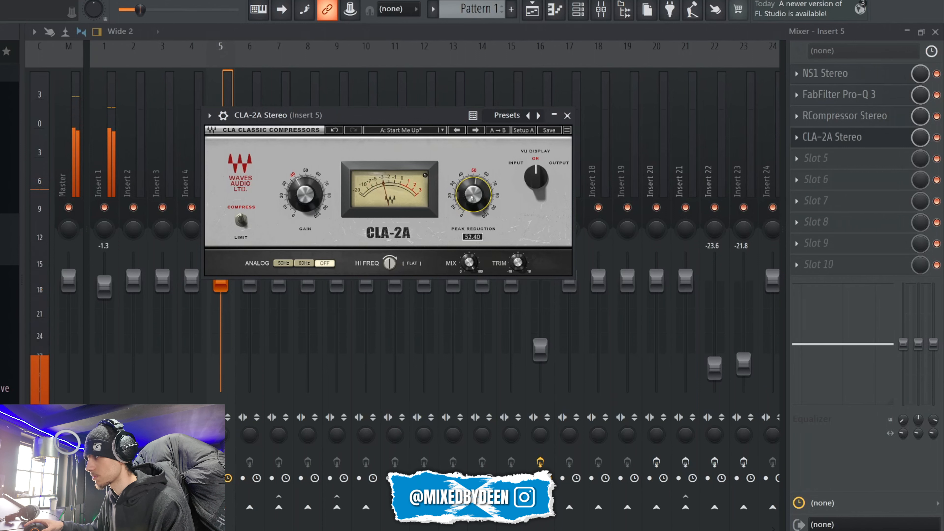
{"action": "mouse_move", "coordinate": [472, 197]}
{"action": "key", "text": "space"}
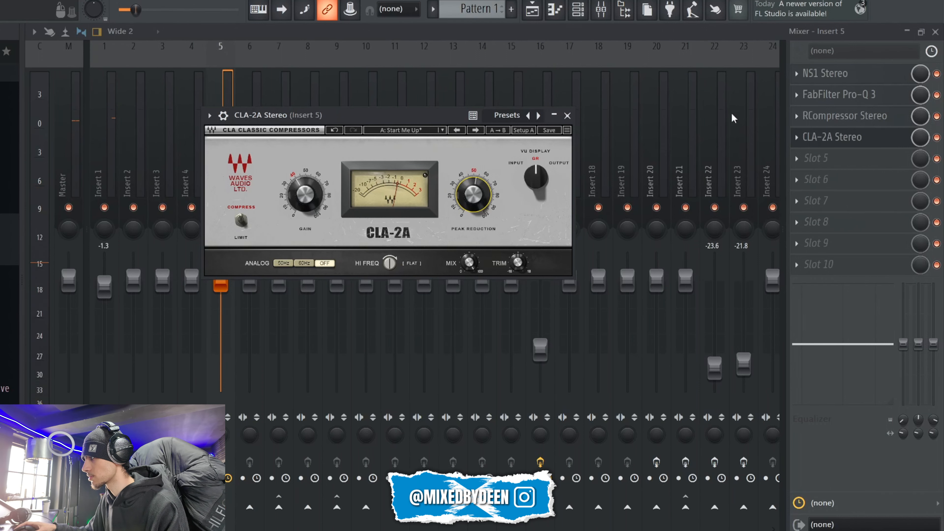
Step: Compare the vocal with RCompressor and CLA-2A both bypassed and both enabled
{"action": "left_click", "coordinate": [937, 138]}
{"action": "left_click", "coordinate": [937, 116]}
{"action": "left_click", "coordinate": [568, 116]}
{"action": "key", "text": "space"}
{"action": "key", "text": "space"}
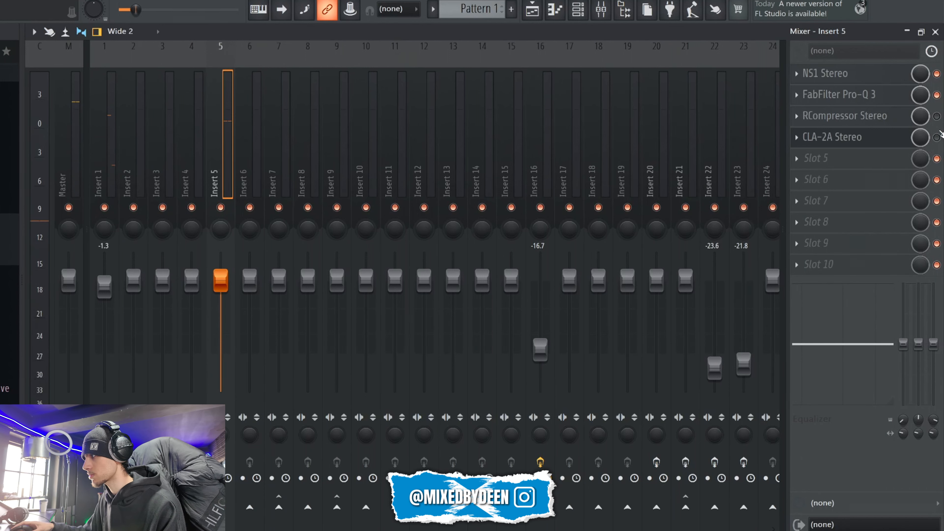
{"action": "left_click", "coordinate": [937, 117]}
{"action": "left_click", "coordinate": [937, 138]}
{"action": "key", "text": "space"}
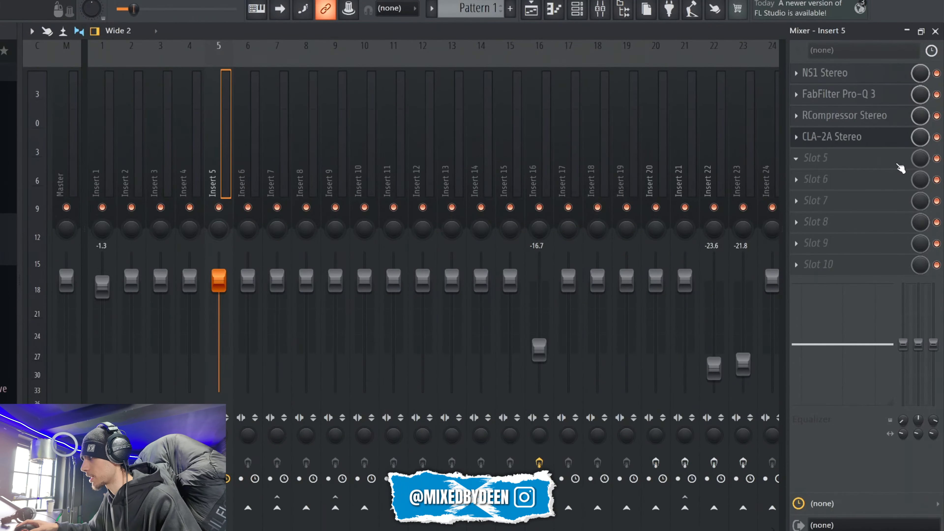
Step: Search the plugin list for SSLComp and load SSLComp Stereo into slot 5 of Insert 5
{"action": "left_click", "coordinate": [902, 167]}
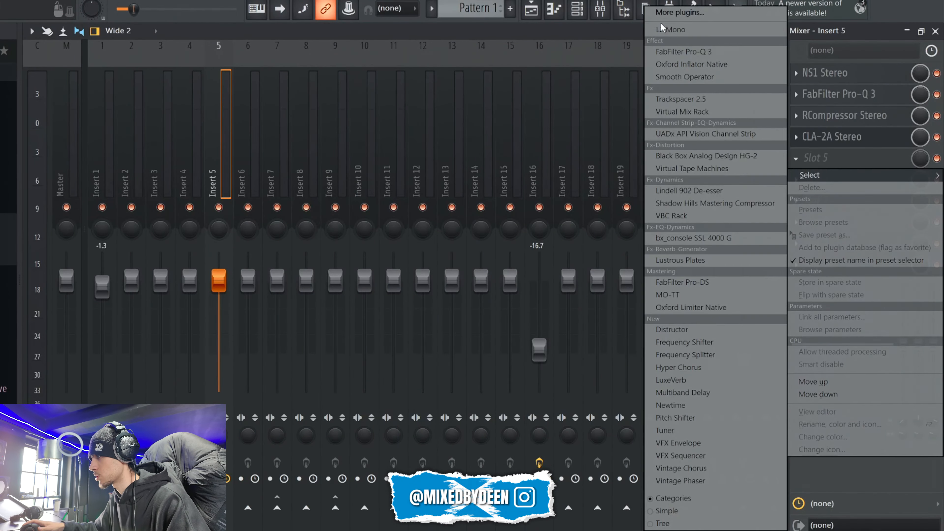
{"action": "left_click", "coordinate": [665, 15]}
{"action": "left_click", "coordinate": [562, 513]}
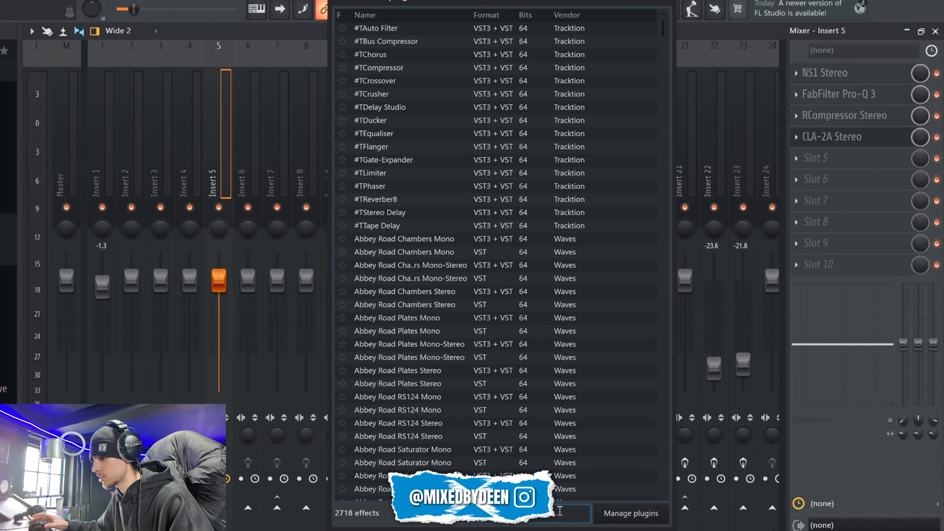
{"action": "type", "text": "sslcomp"}
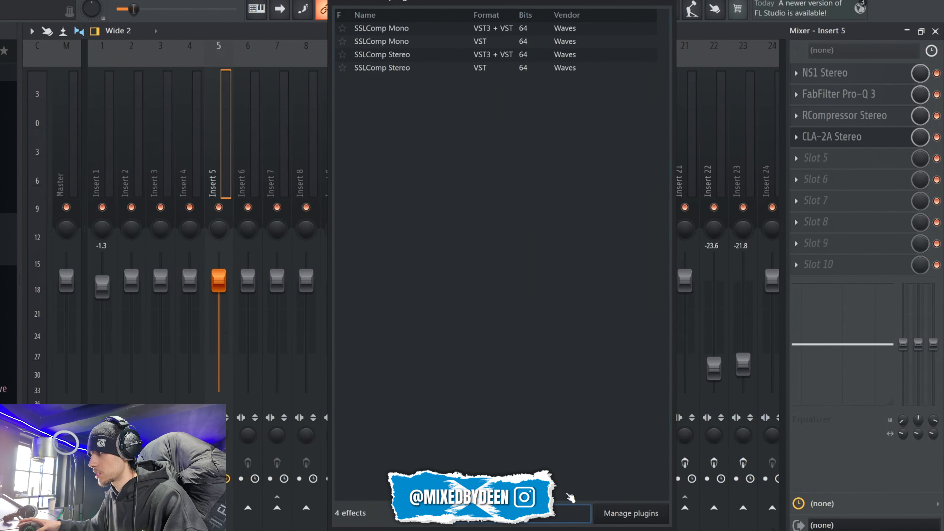
{"action": "left_click", "coordinate": [403, 69]}
{"action": "double_click", "coordinate": [405, 70]}
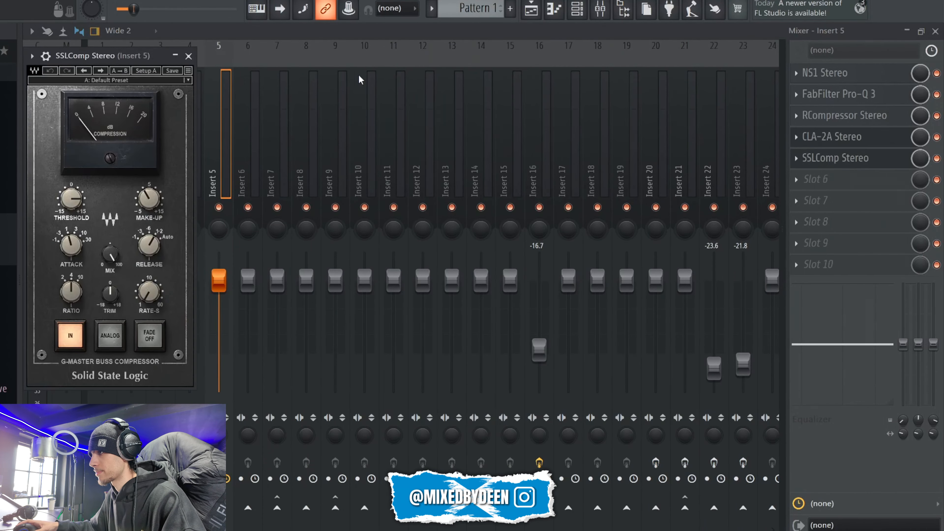
Step: Lower the SSLComp threshold while the vocal plays and set its make-up gain to about 3.5
{"action": "left_click_drag", "start_coordinate": [155, 56], "coordinate": [516, 90]}
{"action": "key", "text": "space"}
{"action": "left_click_drag", "start_coordinate": [433, 232], "coordinate": [438, 241]}
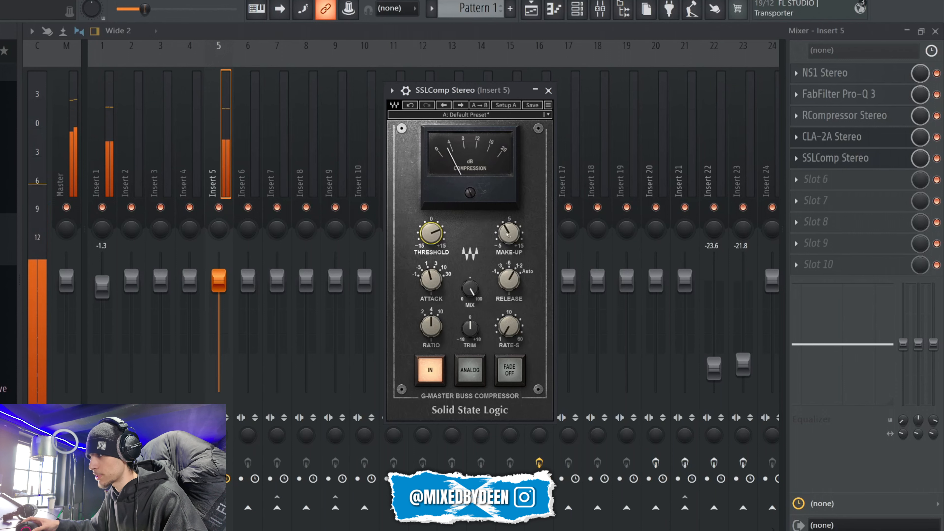
{"action": "left_click_drag", "start_coordinate": [508, 237], "coordinate": [510, 235]}
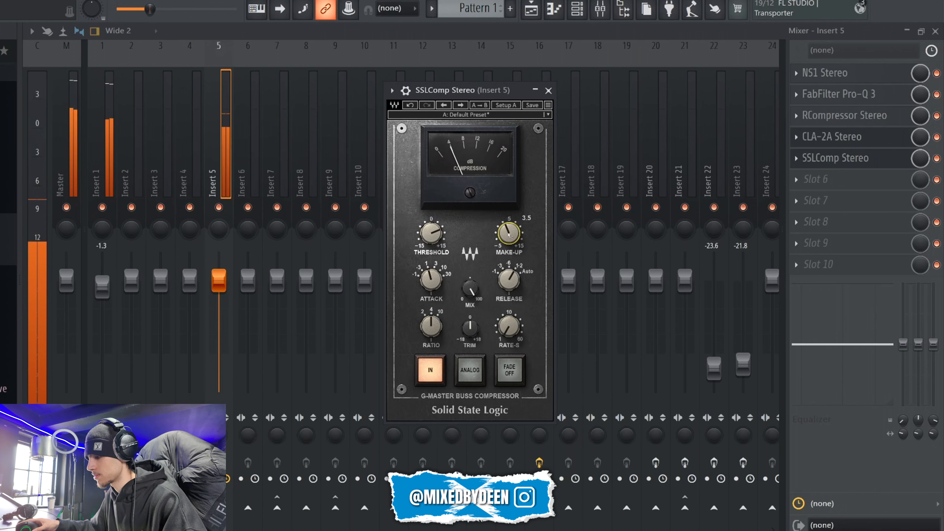
{"action": "left_click", "coordinate": [548, 91]}
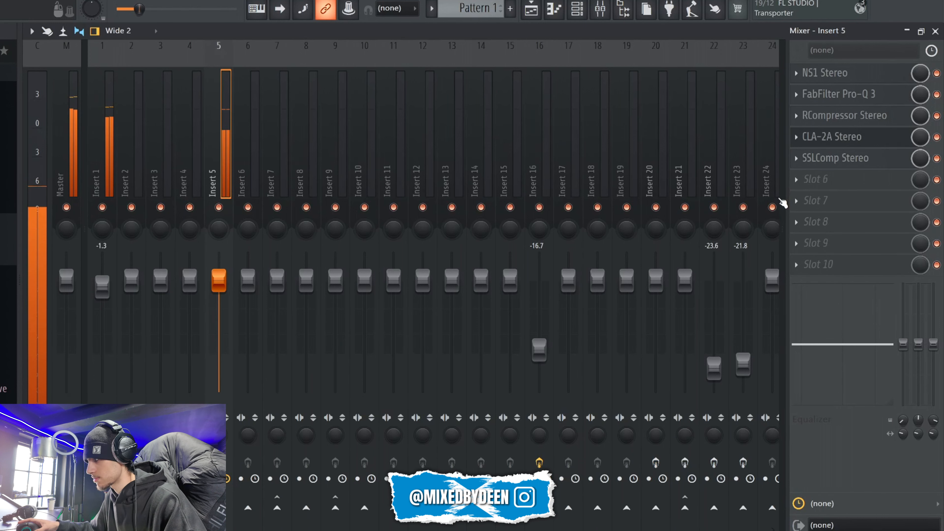
{"action": "key", "text": "space"}
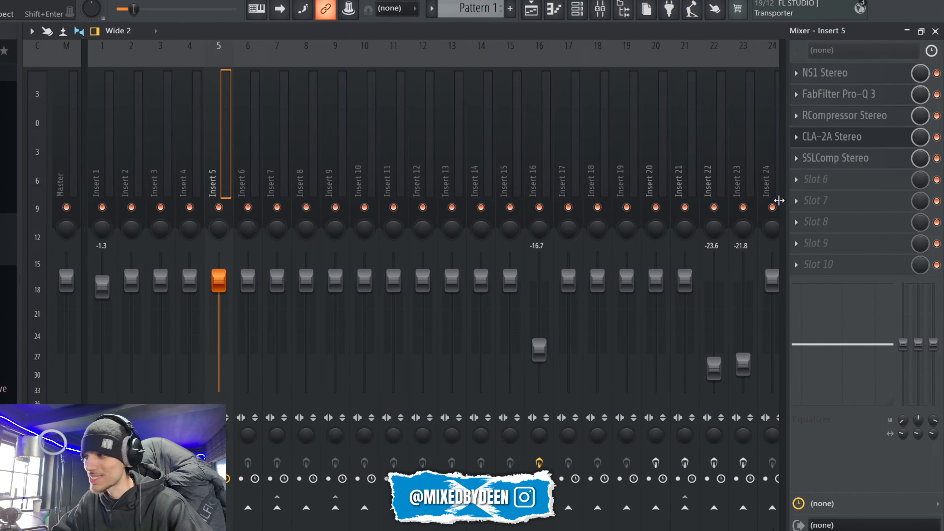
Step: Load DeEsser Stereo into slot 6 and set its threshold to about -21.4 while auditioning the vocal
{"action": "left_click", "coordinate": [796, 179]}
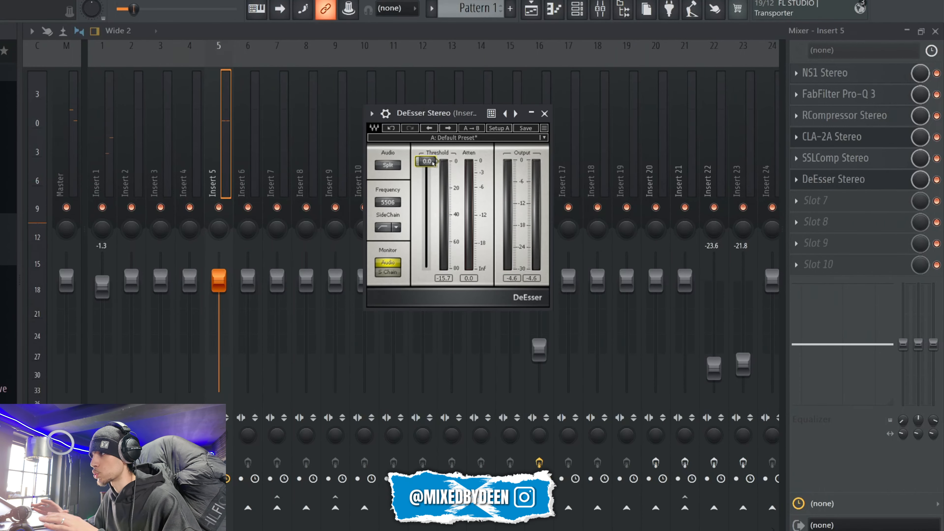
{"action": "key", "text": "space"}
{"action": "left_click_drag", "start_coordinate": [433, 164], "coordinate": [432, 190]}
{"action": "key", "text": "space"}
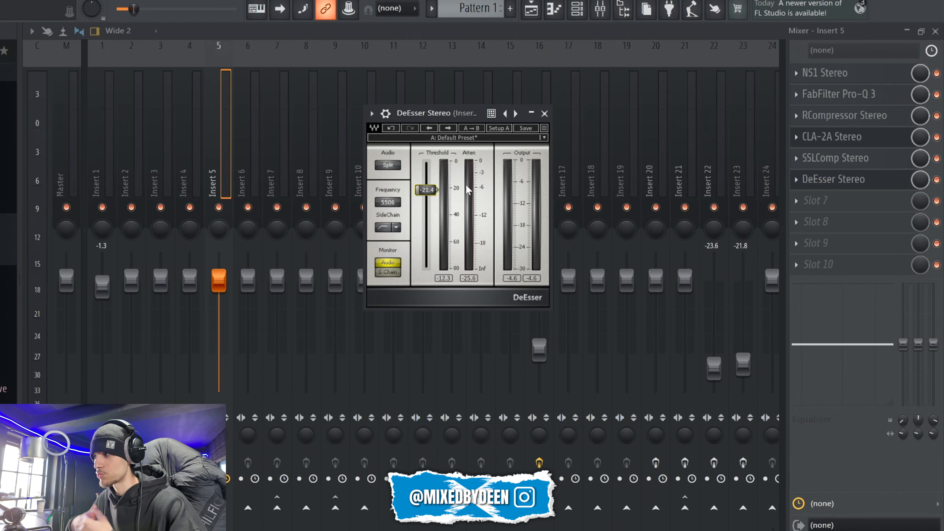
{"action": "key", "text": "space"}
{"action": "key", "text": "space"}
{"action": "left_click", "coordinate": [545, 113]}
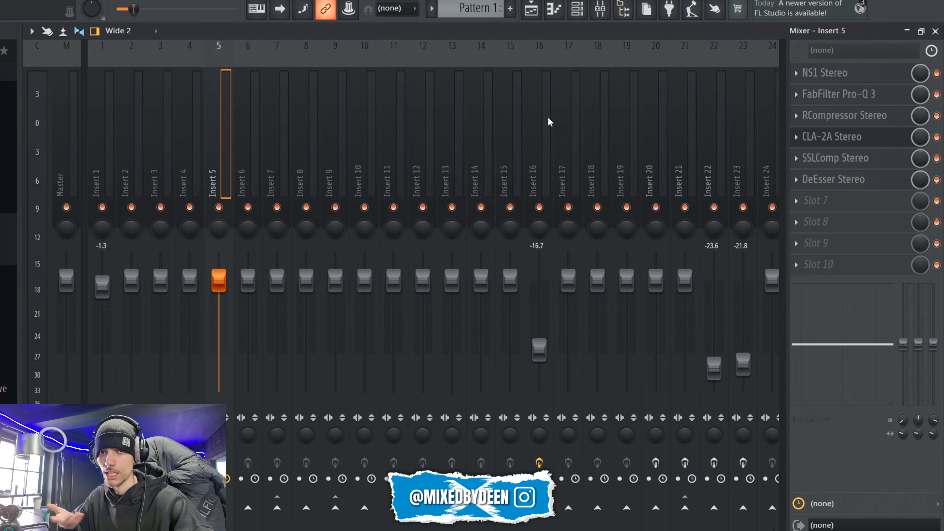
Step: Search the plugin list for SSLEQ and load SSLEQ Stereo into slot 7
{"action": "left_click", "coordinate": [811, 223]}
{"action": "type", "text": "ssl"}
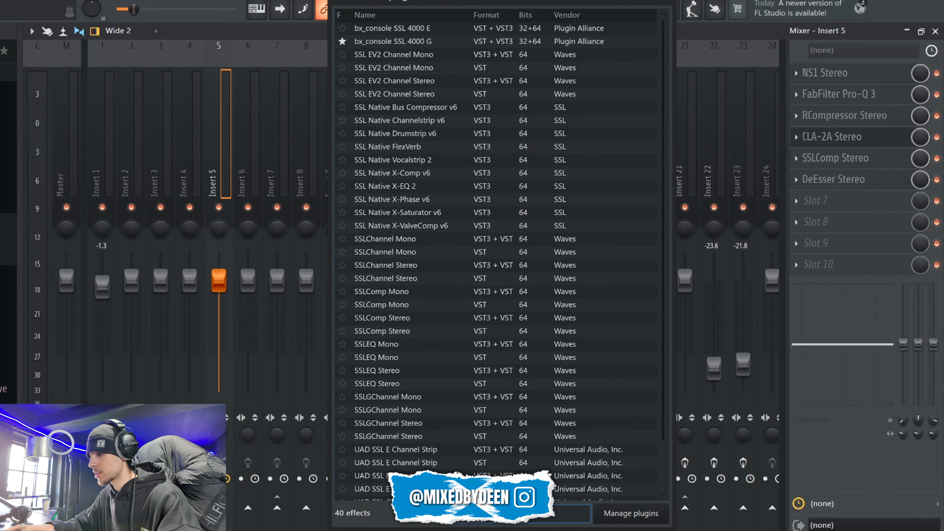
{"action": "type", "text": "eq"}
{"action": "left_click", "coordinate": [410, 72]}
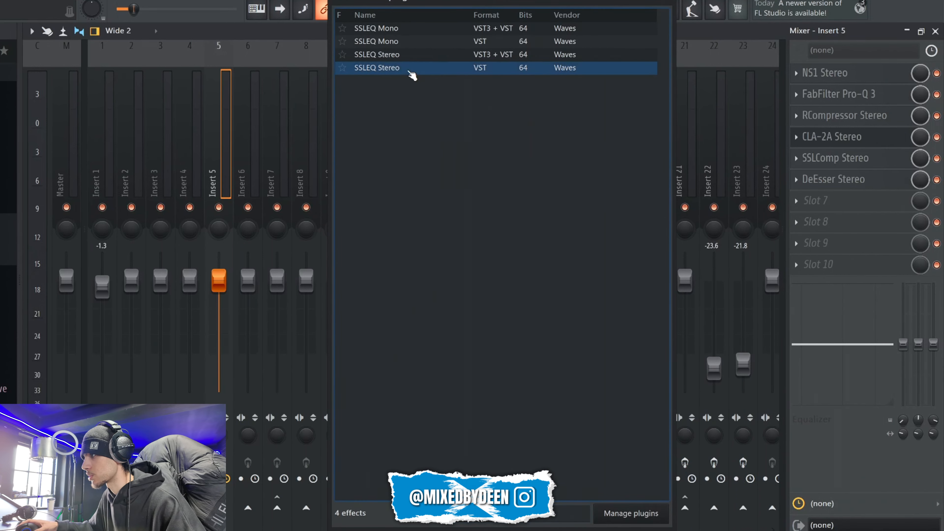
{"action": "left_click", "coordinate": [412, 72]}
{"action": "left_click_drag", "start_coordinate": [122, 92], "coordinate": [287, 129]}
Step: Slightly boost the SSLEQ high-frequency band and set its frequency to about 9.91 kHz while the vocal plays
{"action": "key", "text": "space"}
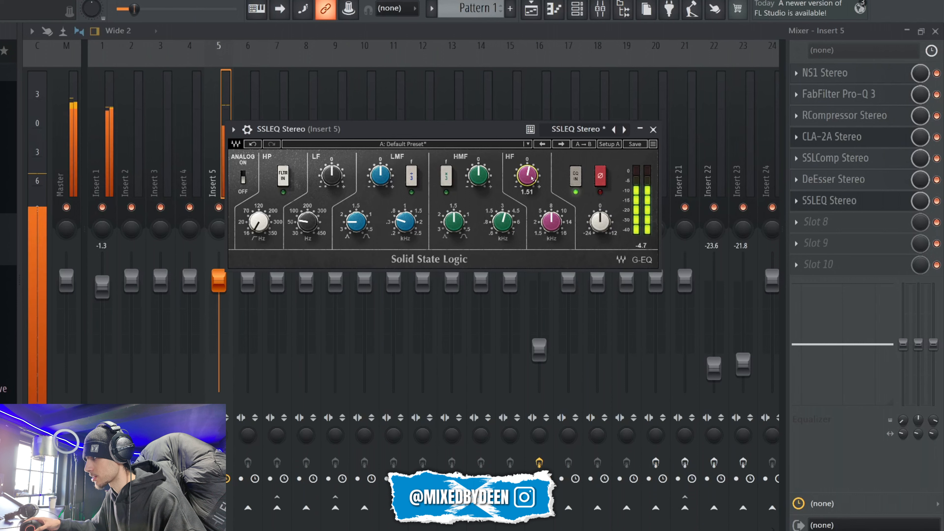
{"action": "left_click_drag", "start_coordinate": [527, 174], "coordinate": [536, 182]}
{"action": "left_click_drag", "start_coordinate": [551, 222], "coordinate": [549, 224]}
{"action": "scroll", "coordinate": [550, 228], "scroll_direction": "up", "scroll_amount": 2}
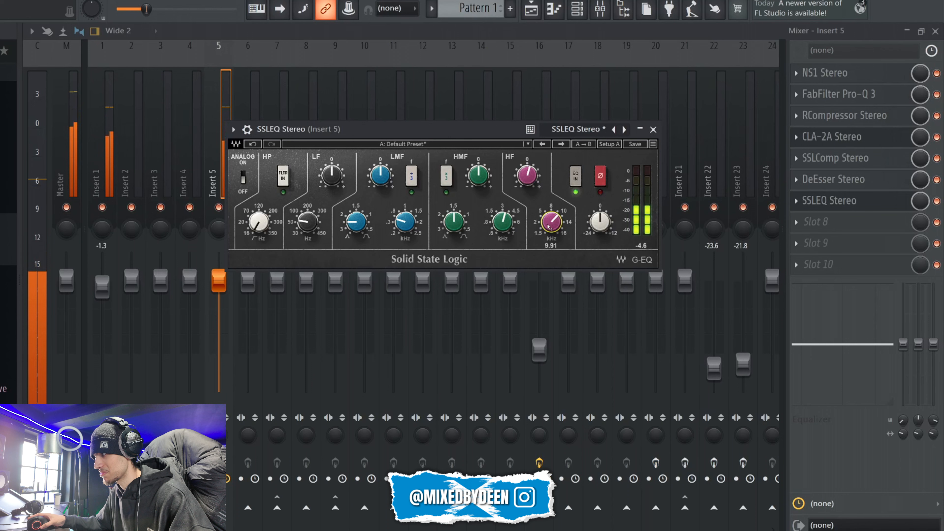
{"action": "key", "text": "space"}
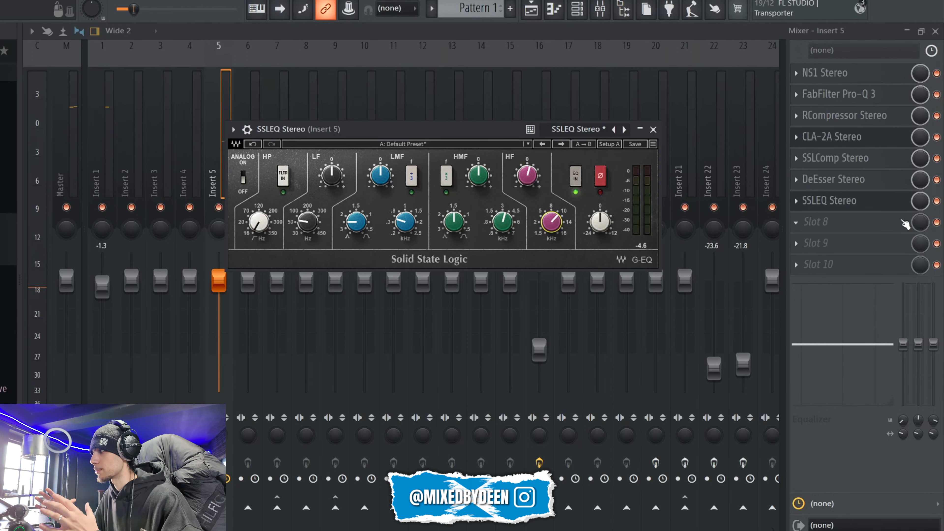
Step: Bypass SSLEQ and play the vocal to compare it with the equalized sound
{"action": "left_click", "coordinate": [937, 201]}
{"action": "key", "text": "space"}
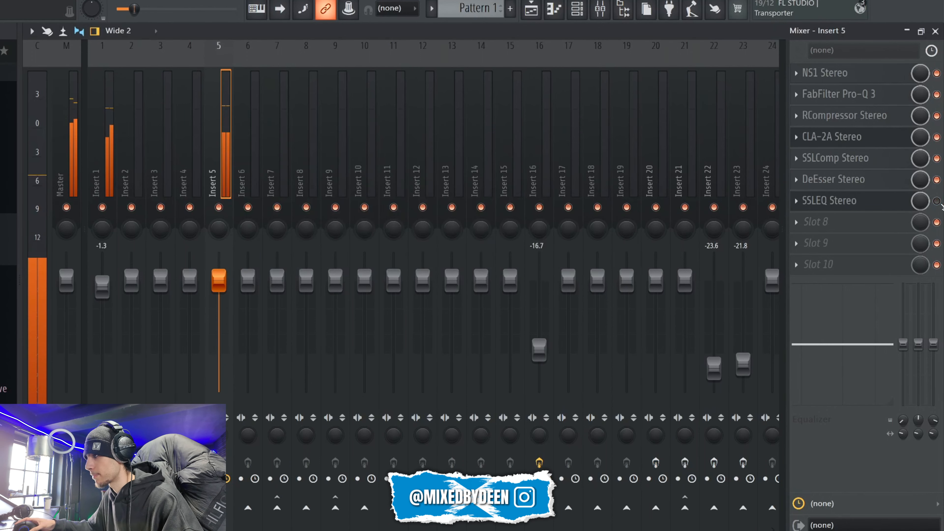
{"action": "key", "text": "space"}
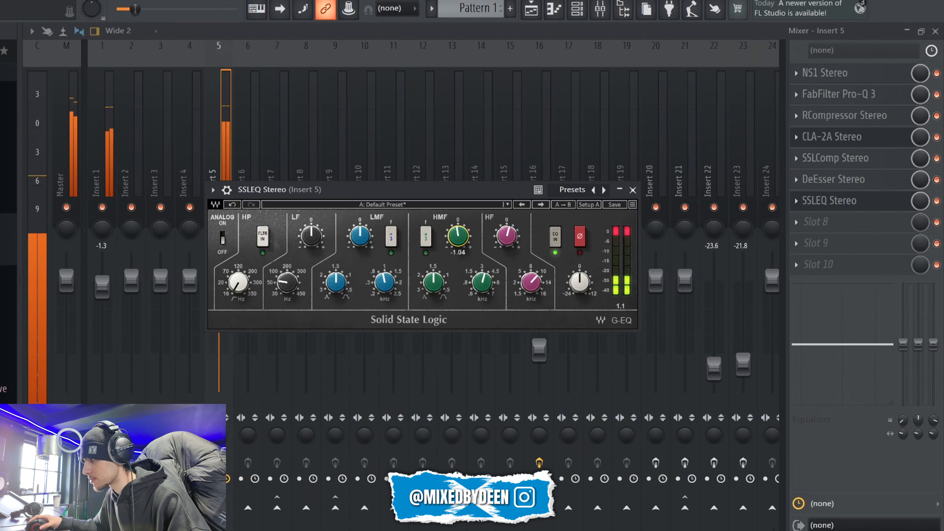
Step: Cut the SSLEQ high-mid band by about 1 dB and close the plugin window
{"action": "left_click_drag", "start_coordinate": [459, 235], "coordinate": [458, 247]}
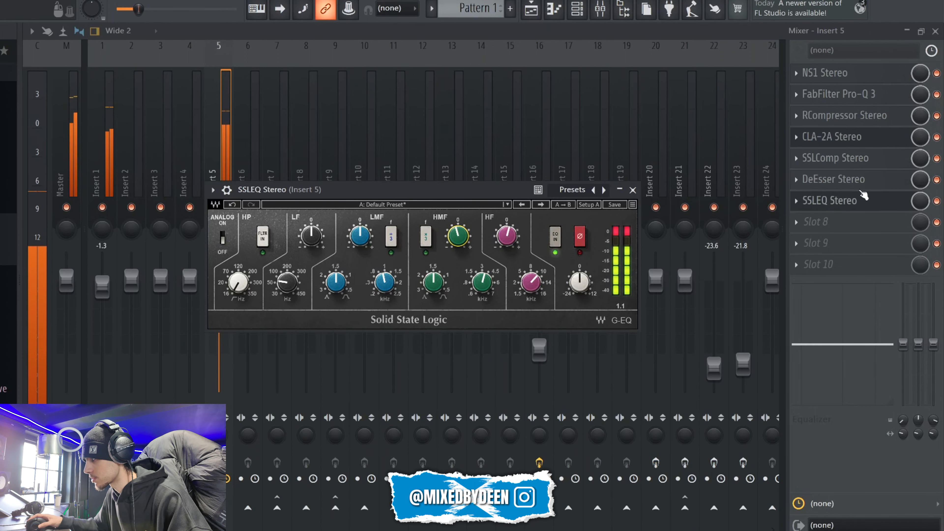
{"action": "left_click", "coordinate": [633, 190]}
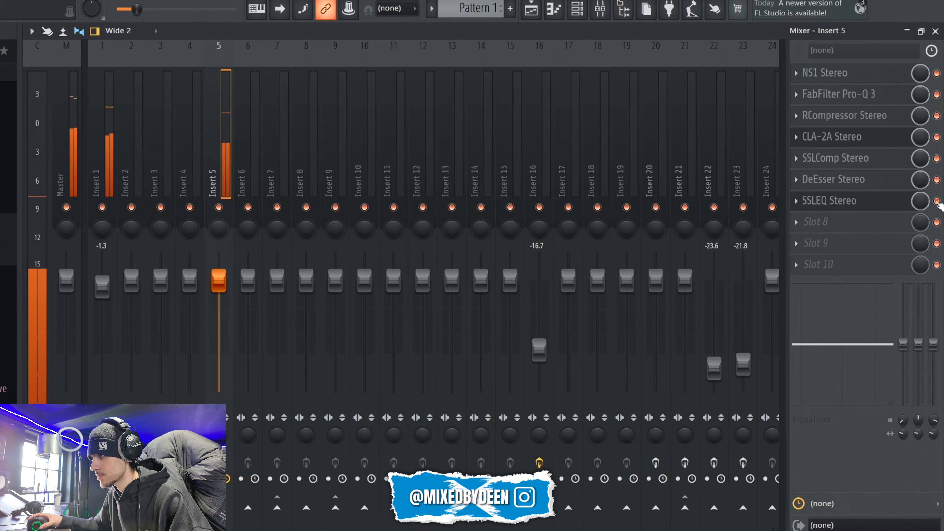
Step: Stop playback, search the plugin list for soothe2 and load it into slot 8 of Insert 5
{"action": "key", "text": "space"}
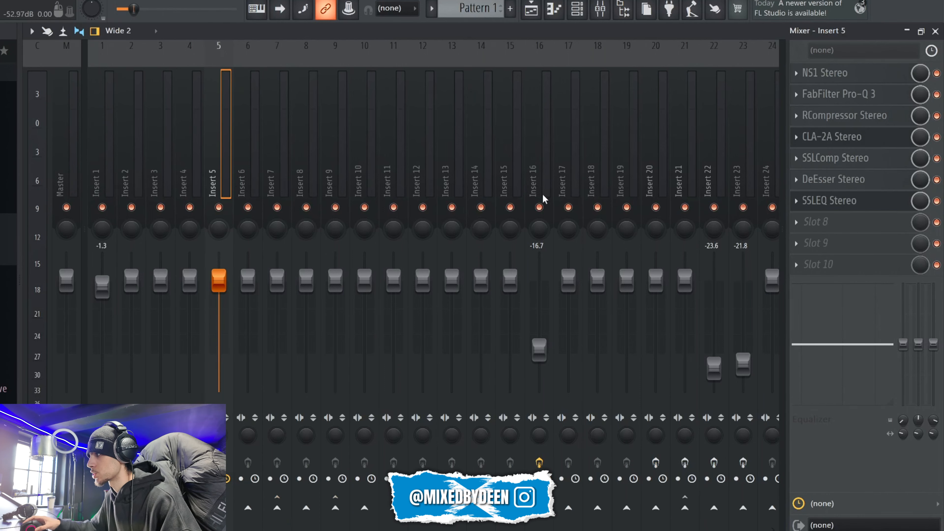
{"action": "left_click", "coordinate": [818, 222]}
{"action": "left_click", "coordinate": [681, 12]}
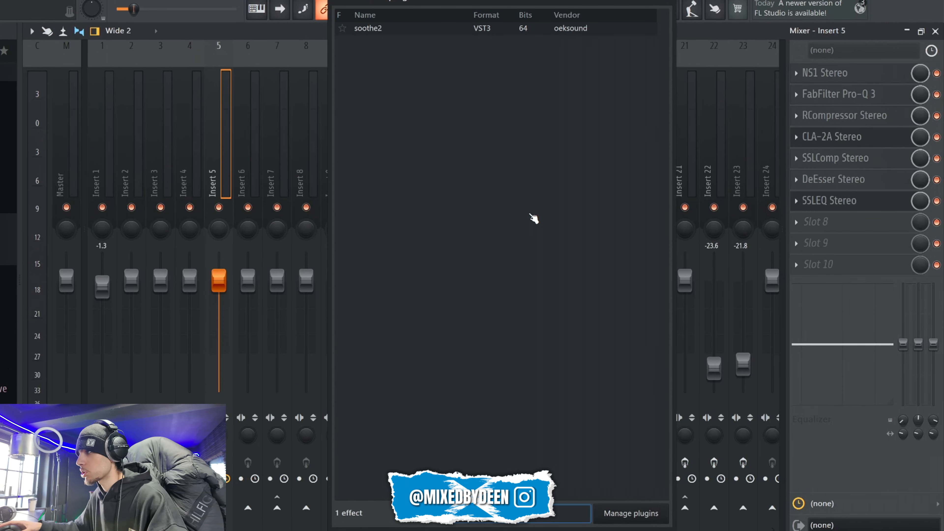
{"action": "double_click", "coordinate": [413, 30]}
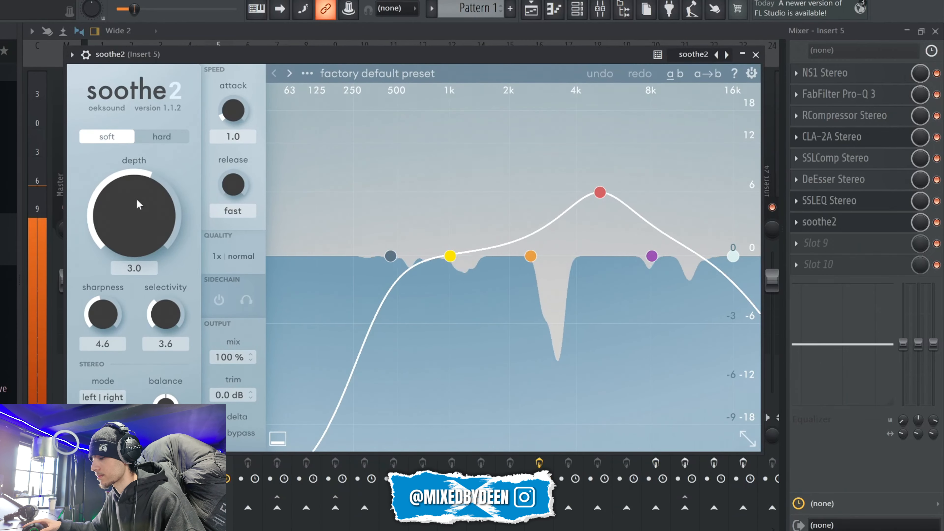
Step: Lower the soothe2 depth to 2.2, close the plugin window and stop playback after listening to the vocal
{"action": "scroll", "coordinate": [138, 203], "scroll_direction": "down", "scroll_amount": 8}
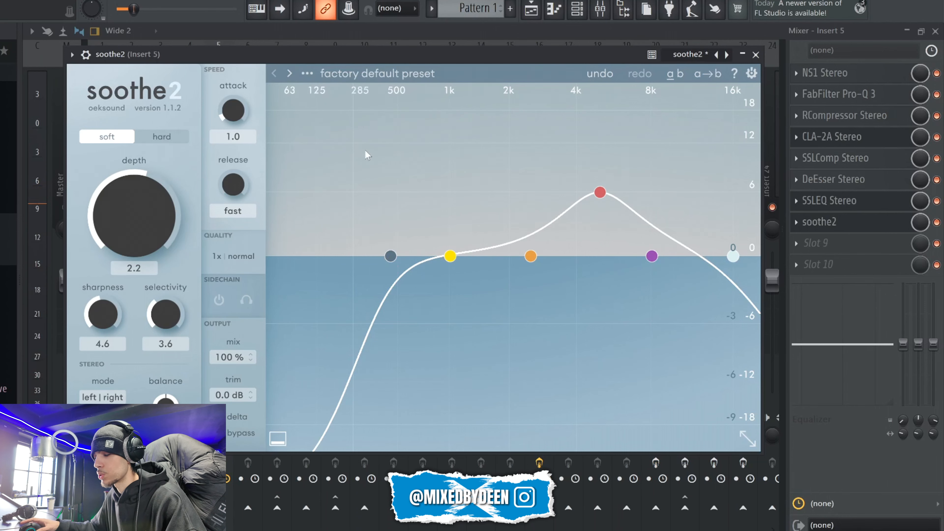
{"action": "left_click_drag", "start_coordinate": [398, 54], "coordinate": [398, 62]}
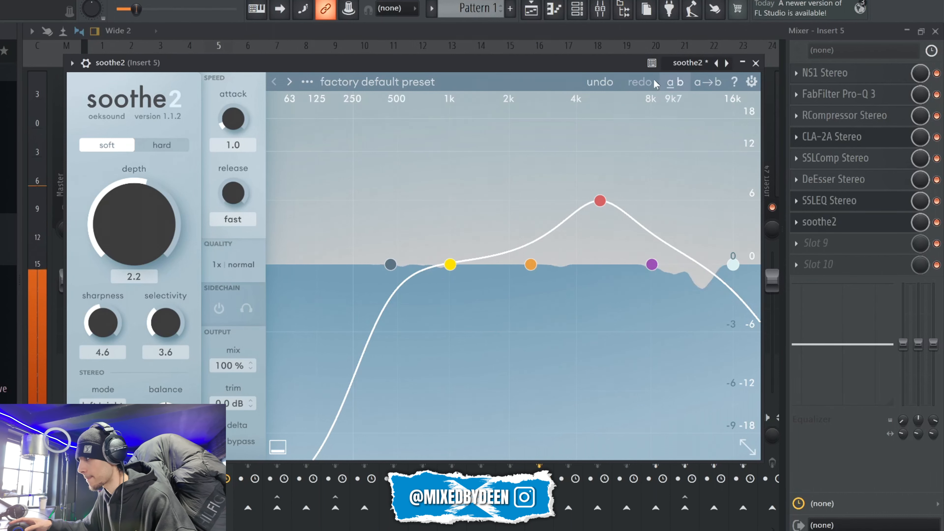
{"action": "left_click", "coordinate": [756, 63]}
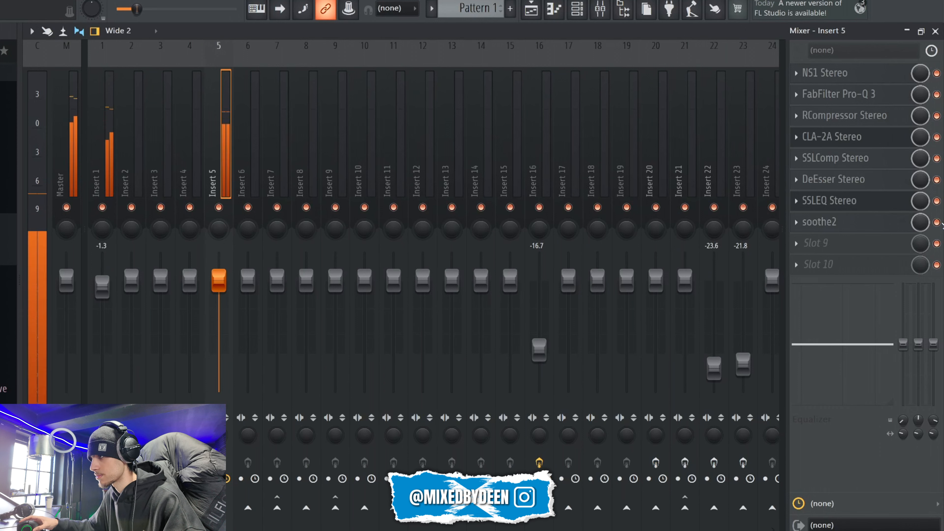
{"action": "key", "text": "space"}
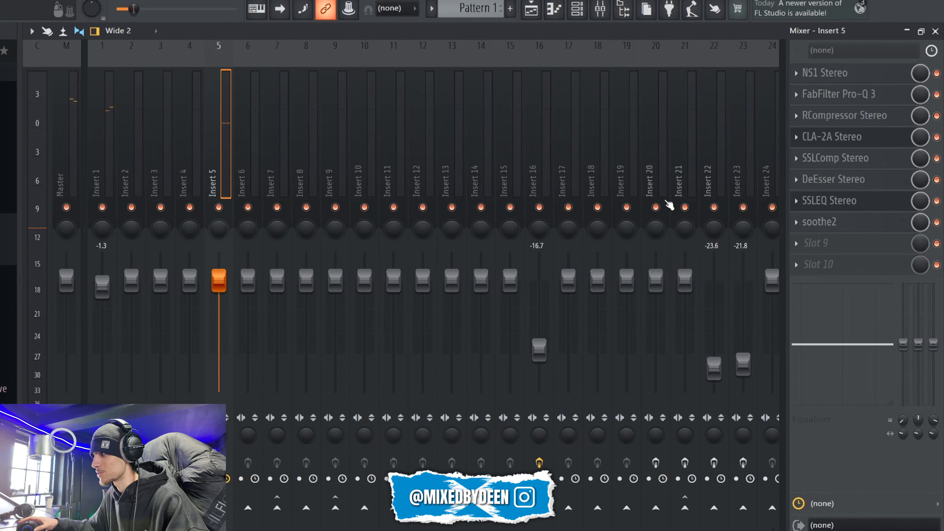
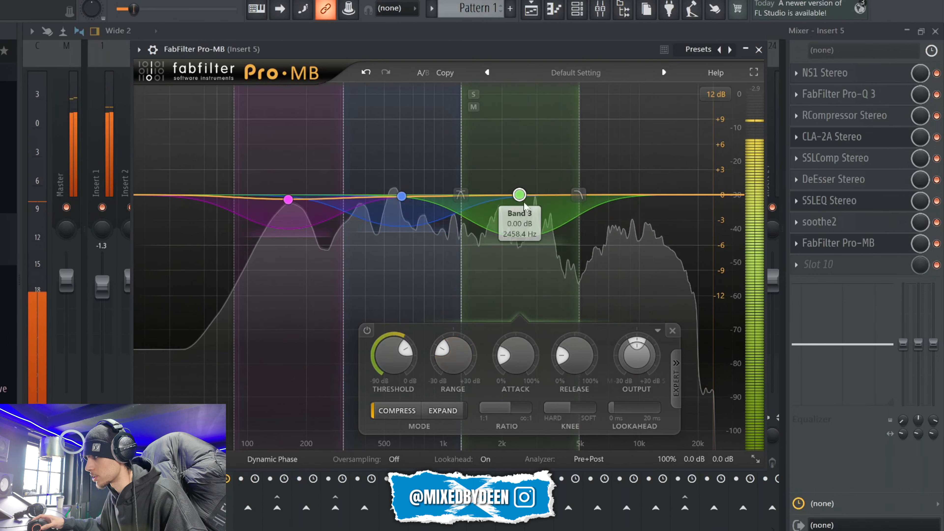
Step: Audition Pro-MB band 3 boosted and soloed, return its level near 0 dB, and set its range to about -4 dB and threshold to -19 dB
{"action": "left_click_drag", "start_coordinate": [519, 195], "coordinate": [524, 137]}
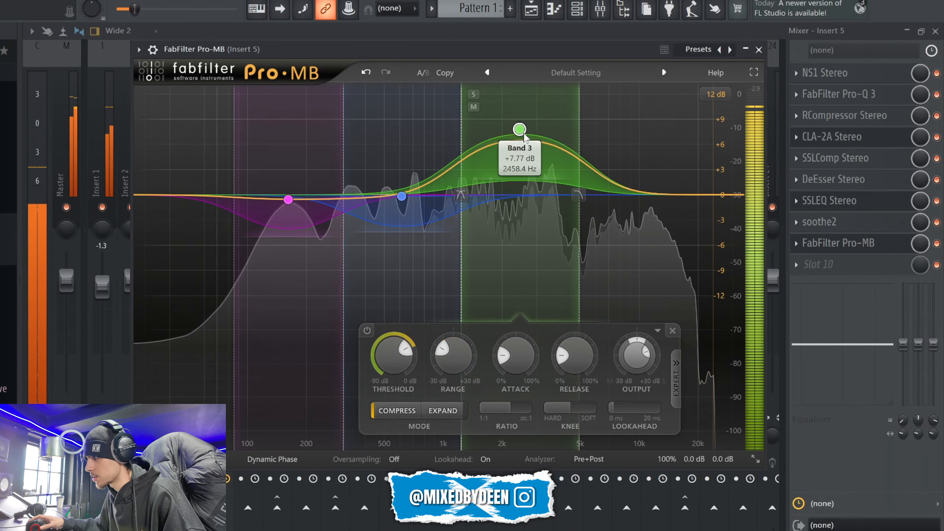
{"action": "left_click", "coordinate": [473, 94]}
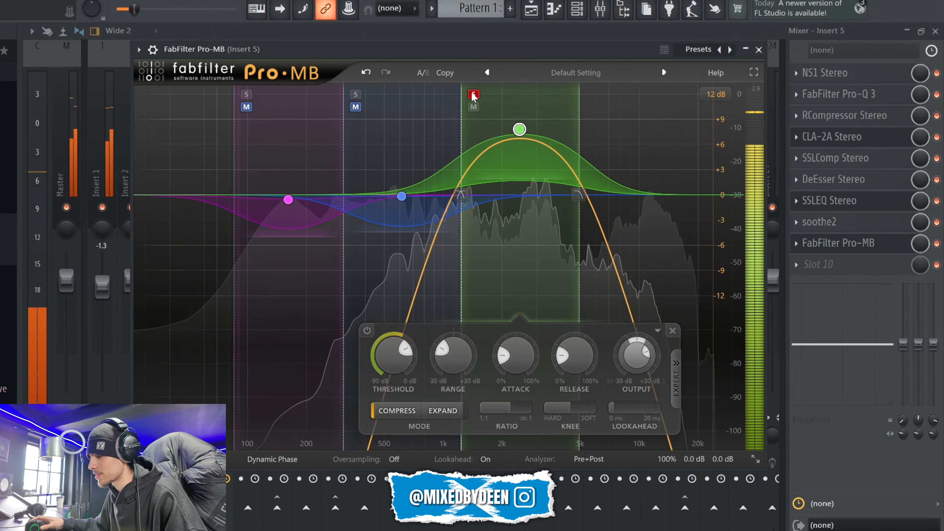
{"action": "left_click", "coordinate": [473, 95]}
{"action": "left_click_drag", "start_coordinate": [519, 129], "coordinate": [519, 197]}
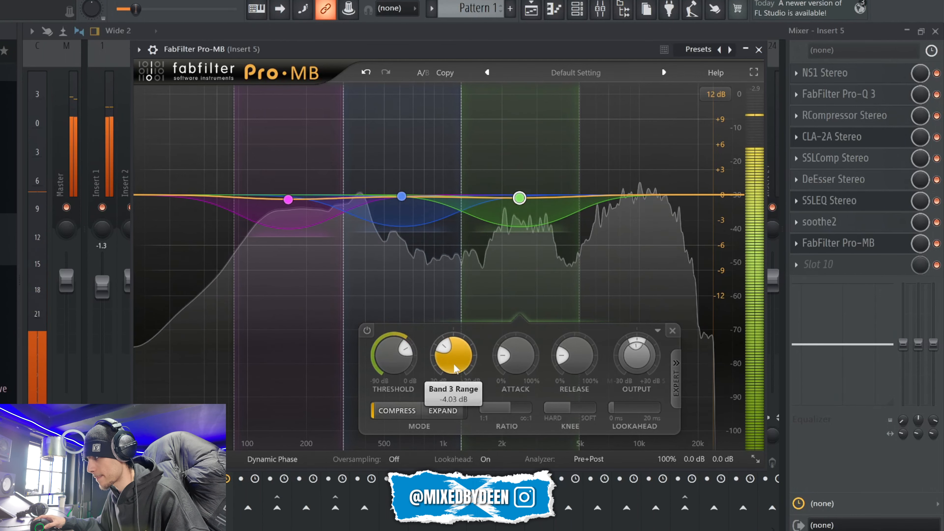
{"action": "left_click_drag", "start_coordinate": [454, 365], "coordinate": [454, 365]}
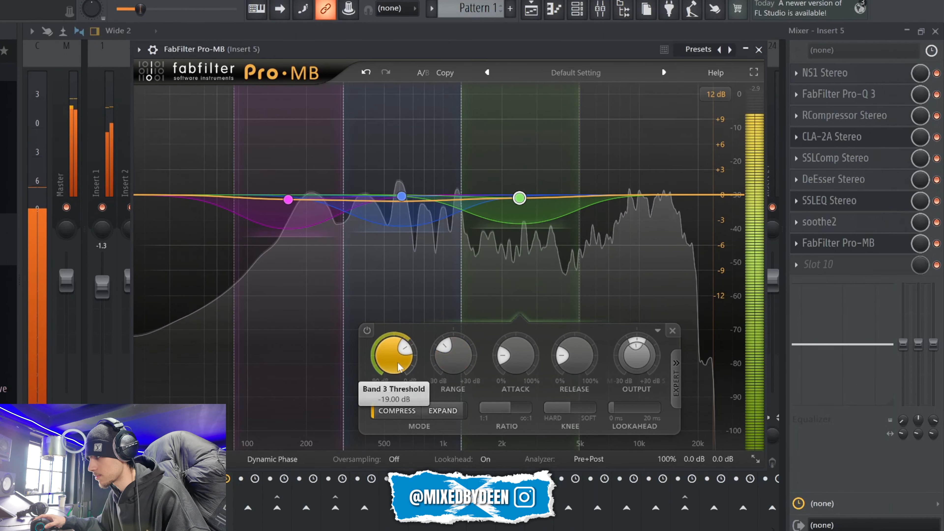
Step: Add a fourth Pro-MB band above about 5 kHz, set its threshold to about -23.4 dB and close the plugin window
{"action": "left_click", "coordinate": [661, 195]}
{"action": "left_click_drag", "start_coordinate": [446, 50], "coordinate": [412, 37]}
{"action": "left_click_drag", "start_coordinate": [492, 358], "coordinate": [438, 357]}
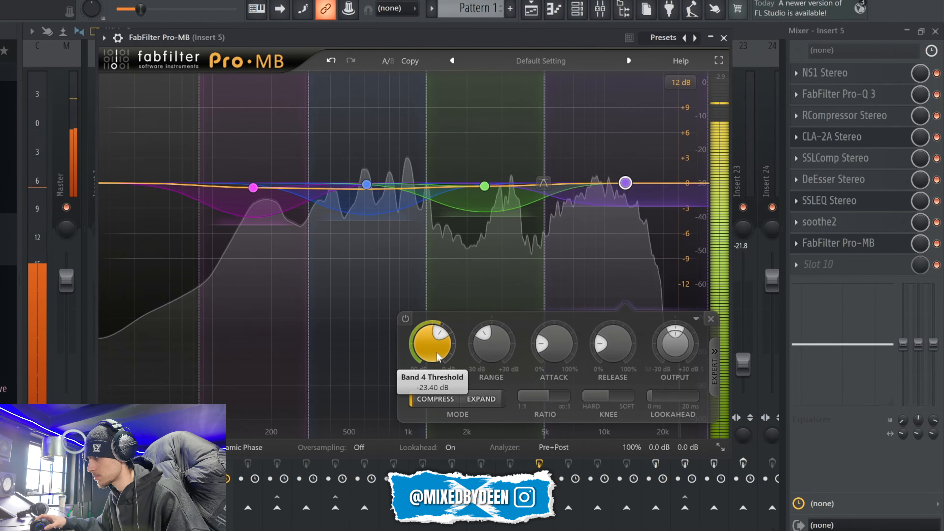
{"action": "left_click", "coordinate": [724, 38]}
Step: Bypass and re-enable FabFilter Pro-MB to compare the vocal with and without it, and stop playback
{"action": "left_click", "coordinate": [937, 244]}
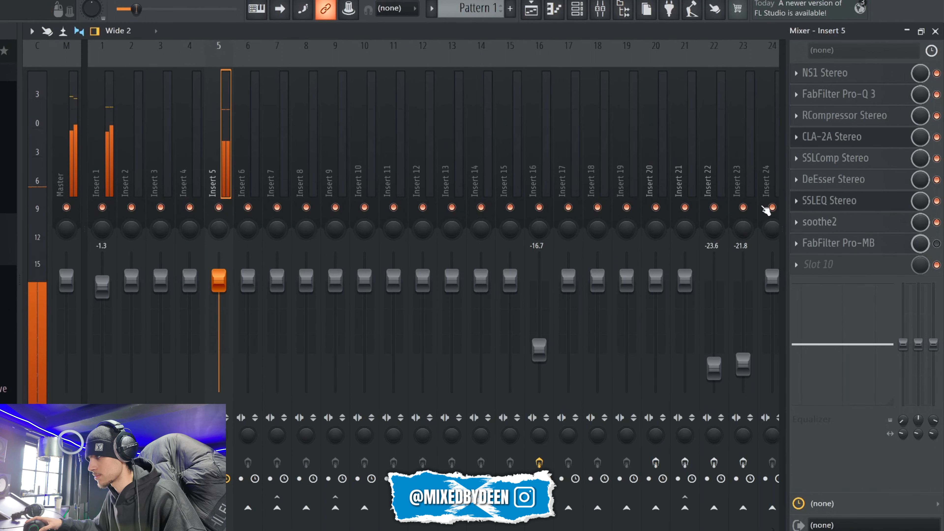
{"action": "left_click", "coordinate": [938, 244]}
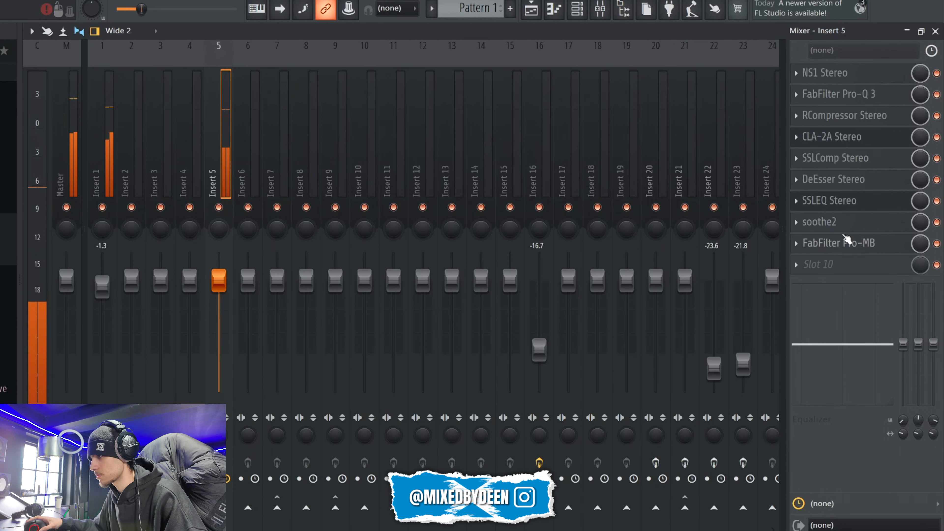
{"action": "key", "text": "space"}
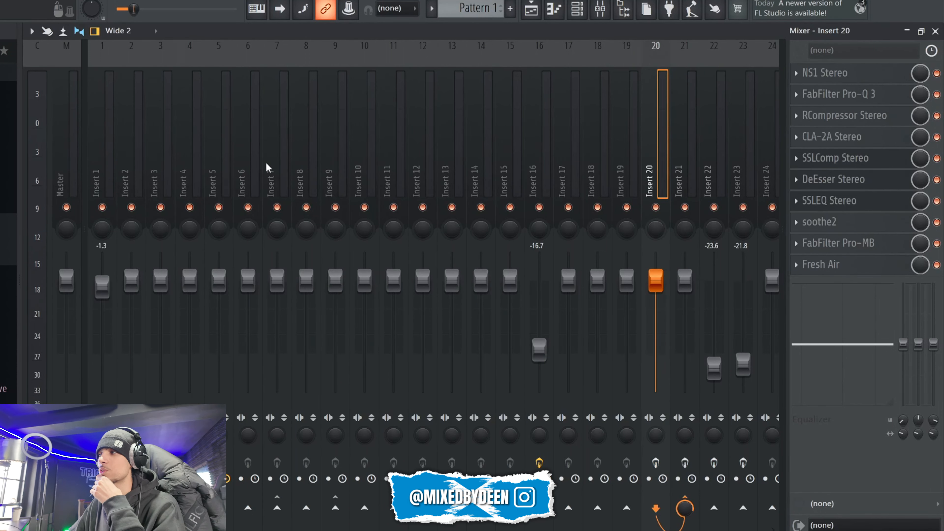
Step: Search the plugin list for Fresh Air, load it into slot 10 of Insert 5 and open its window
{"action": "left_click", "coordinate": [220, 172]}
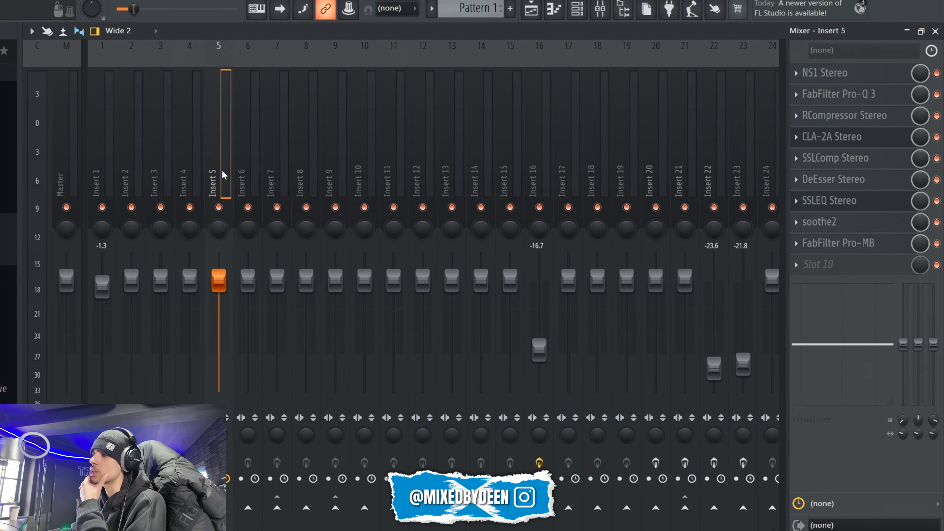
{"action": "left_click", "coordinate": [821, 262]}
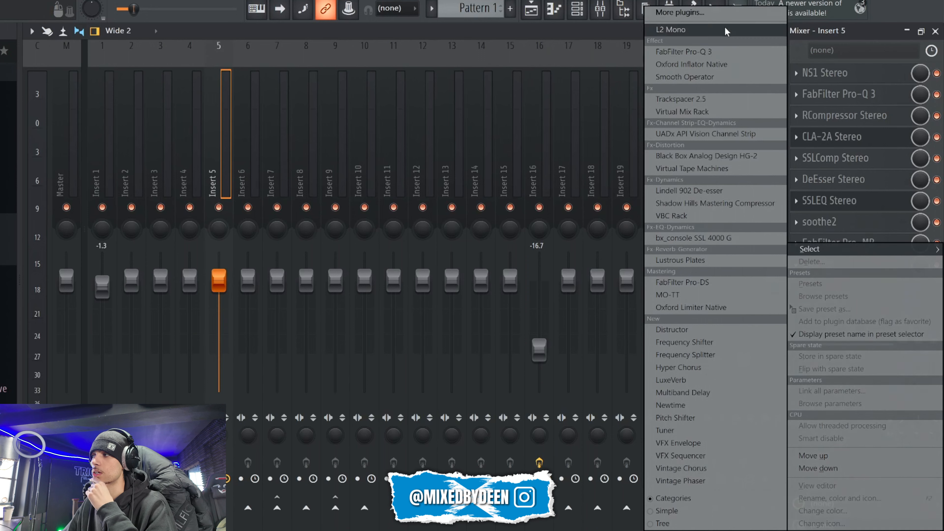
{"action": "left_click", "coordinate": [716, 12]}
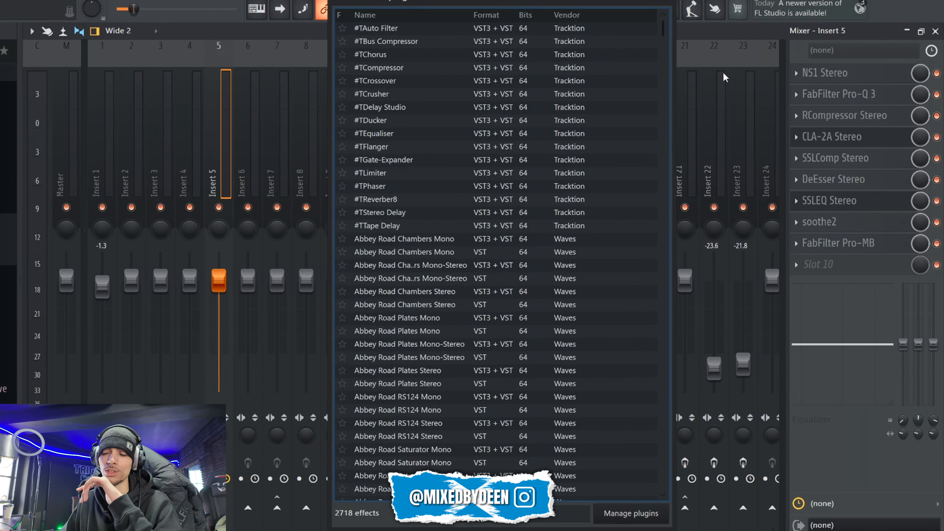
{"action": "type", "text": "fresh"}
{"action": "double_click", "coordinate": [392, 44]}
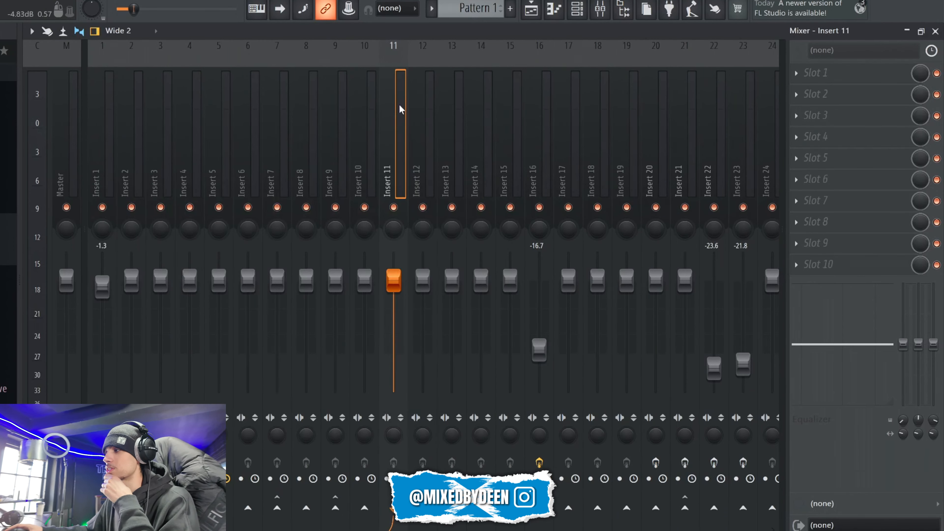
{"action": "left_click", "coordinate": [220, 168]}
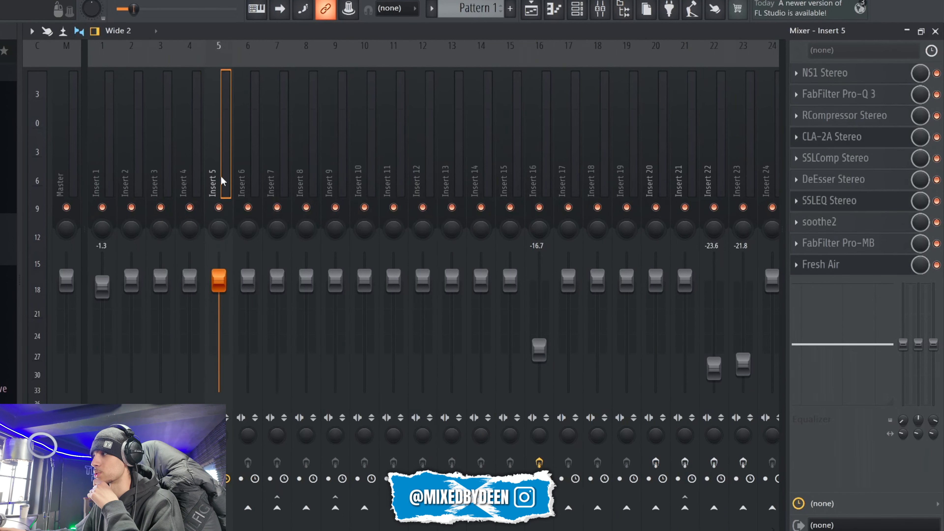
{"action": "left_click", "coordinate": [843, 265]}
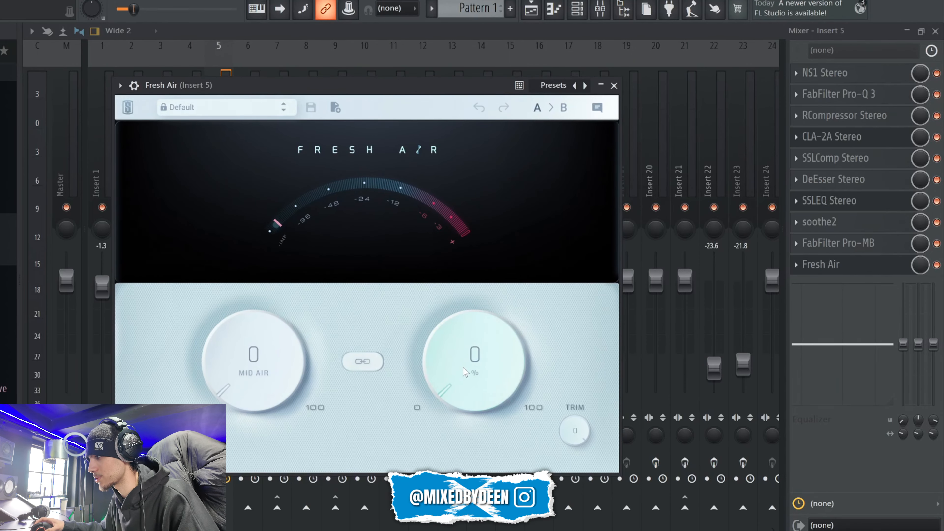
Step: Audition Fresh Air's High Air at 100% on the playing vocal and bring it down to 10
{"action": "scroll", "coordinate": [461, 371], "scroll_direction": "up", "scroll_amount": 1}
{"action": "scroll", "coordinate": [460, 370], "scroll_direction": "up", "scroll_amount": 2}
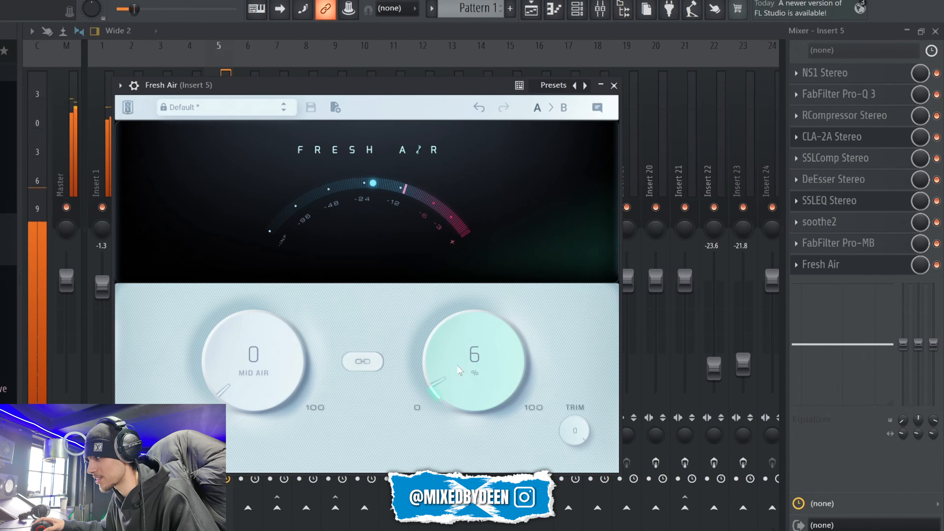
{"action": "left_click_drag", "start_coordinate": [456, 361], "coordinate": [431, 208]}
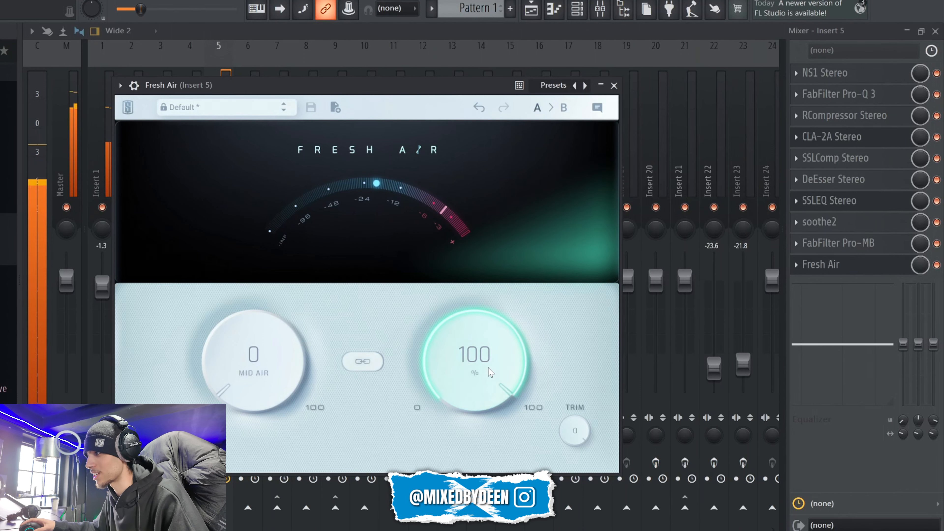
{"action": "left_click_drag", "start_coordinate": [488, 376], "coordinate": [491, 530]}
Step: Set Mid Air to 5, link it with High Air, close the Fresh Air window and stop playback
{"action": "left_click_drag", "start_coordinate": [335, 85], "coordinate": [361, 52]}
{"action": "left_click_drag", "start_coordinate": [279, 334], "coordinate": [280, 328]}
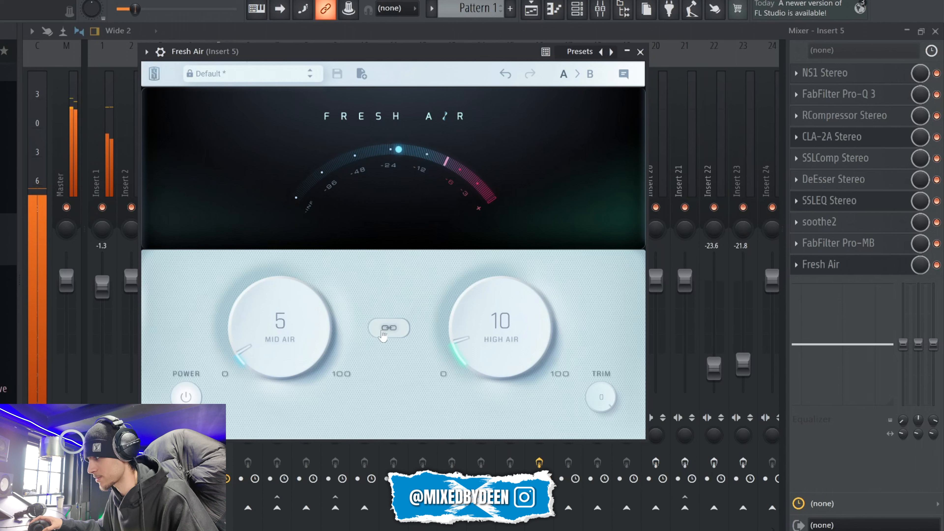
{"action": "left_click", "coordinate": [389, 327]}
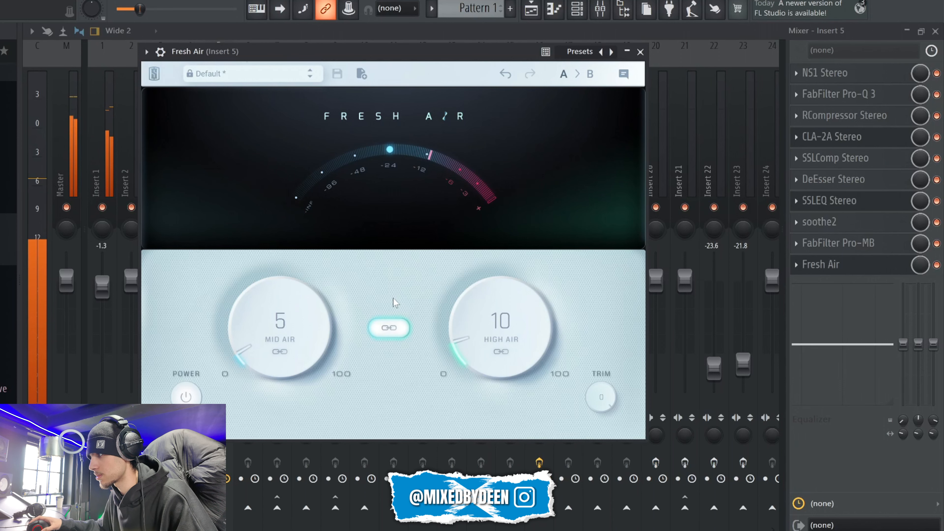
{"action": "left_click", "coordinate": [640, 52]}
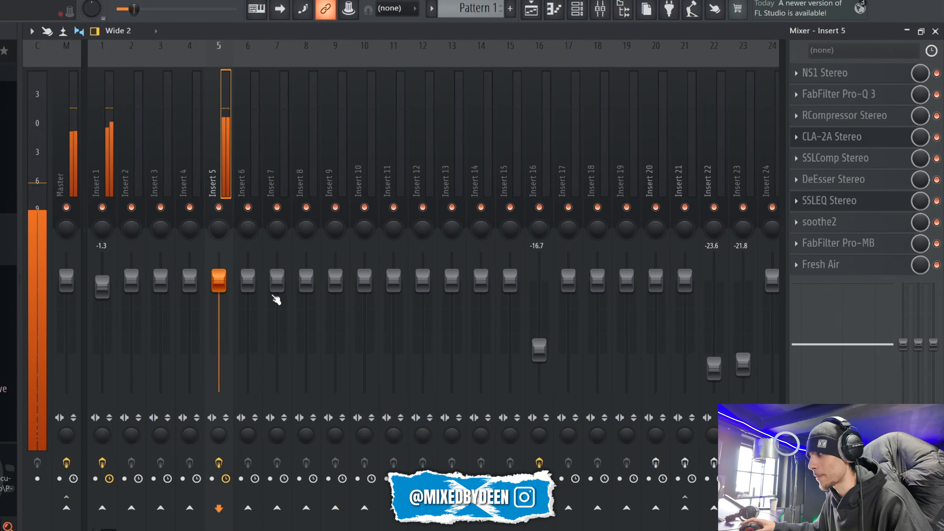
{"action": "key", "text": "space"}
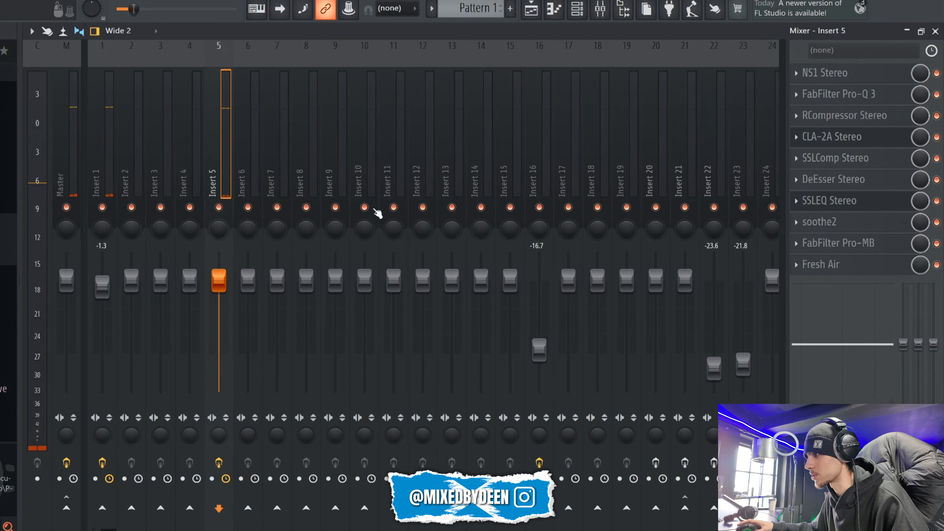
Step: Route Insert 5 to Insert 6 only and select Insert 6
{"action": "right_click", "coordinate": [247, 508]}
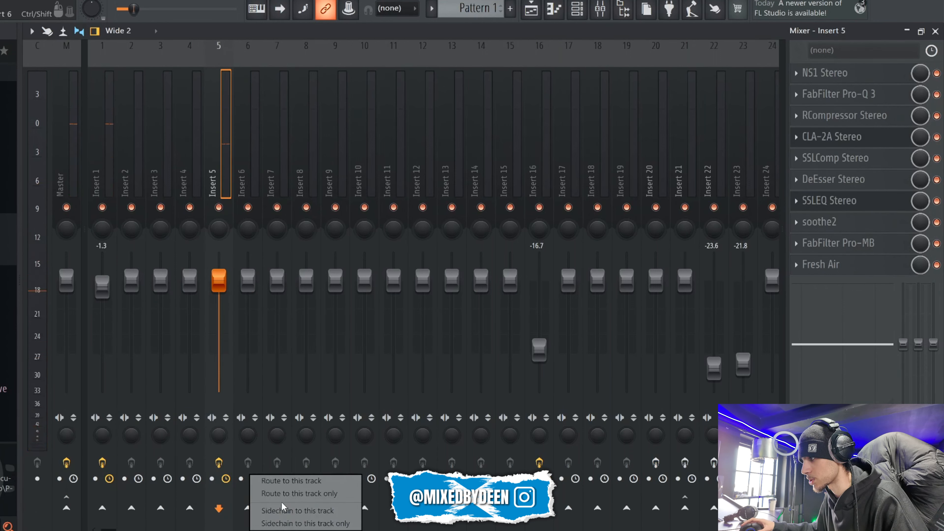
{"action": "left_click", "coordinate": [283, 498]}
{"action": "left_click", "coordinate": [247, 178]}
Step: Load Smooth Operator into slot 3 of Insert 6 and step back through its presets to 46 Sherbin - Vocal Smooth
{"action": "left_click", "coordinate": [797, 116]}
{"action": "left_click", "coordinate": [504, 115]}
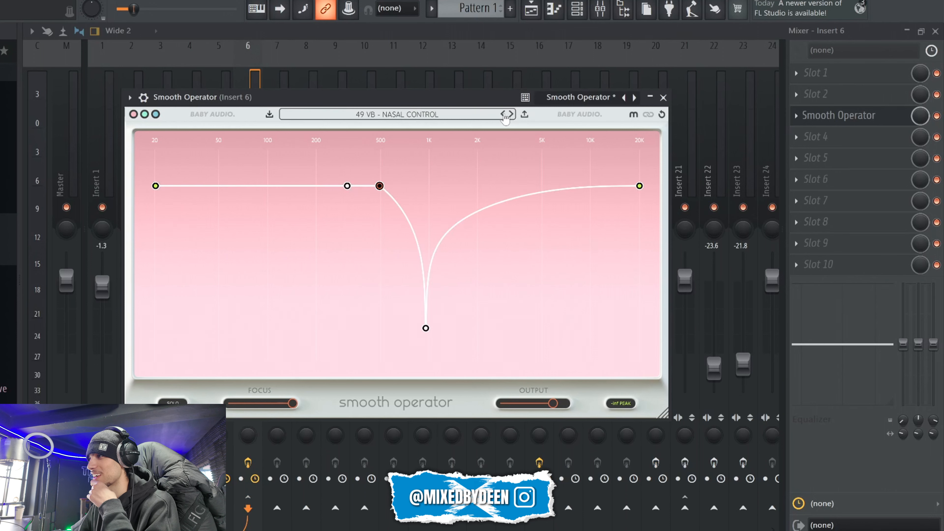
{"action": "left_click", "coordinate": [504, 115]}
{"action": "left_click", "coordinate": [504, 115]}
{"action": "left_click", "coordinate": [504, 114]}
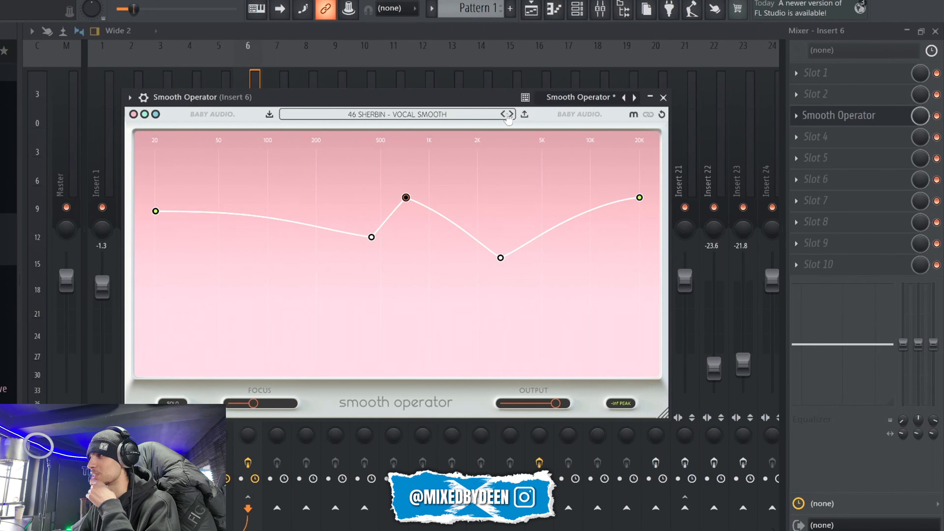
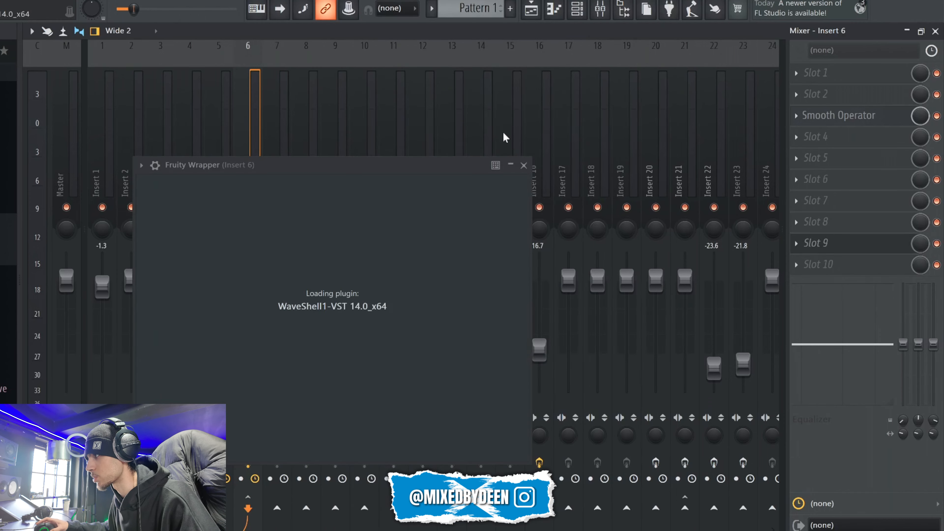
Step: Load RDeEsser Stereo into slot 9 of Insert 6 and fine-tune its threshold during playback
{"action": "left_click_drag", "start_coordinate": [210, 168], "coordinate": [405, 202]}
{"action": "key", "text": "space"}
{"action": "left_click_drag", "start_coordinate": [469, 265], "coordinate": [470, 262]}
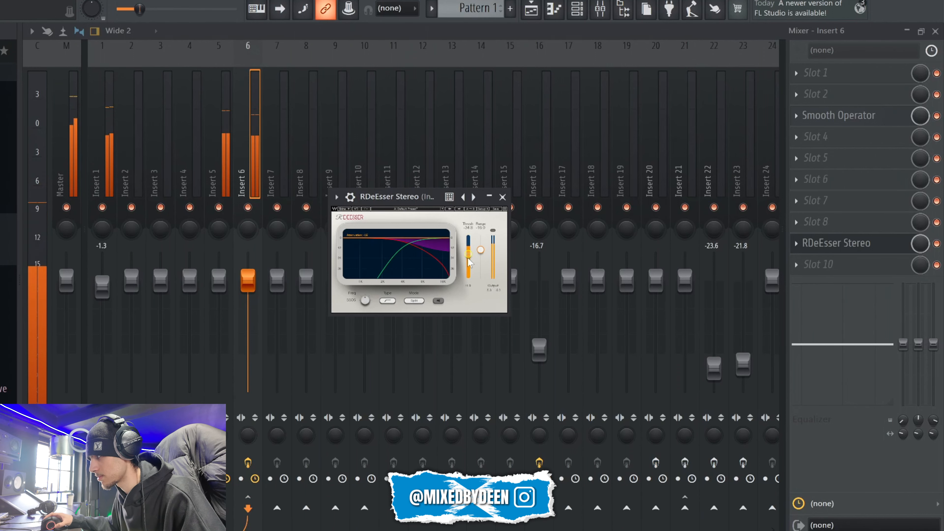
{"action": "left_click_drag", "start_coordinate": [469, 262], "coordinate": [469, 260]}
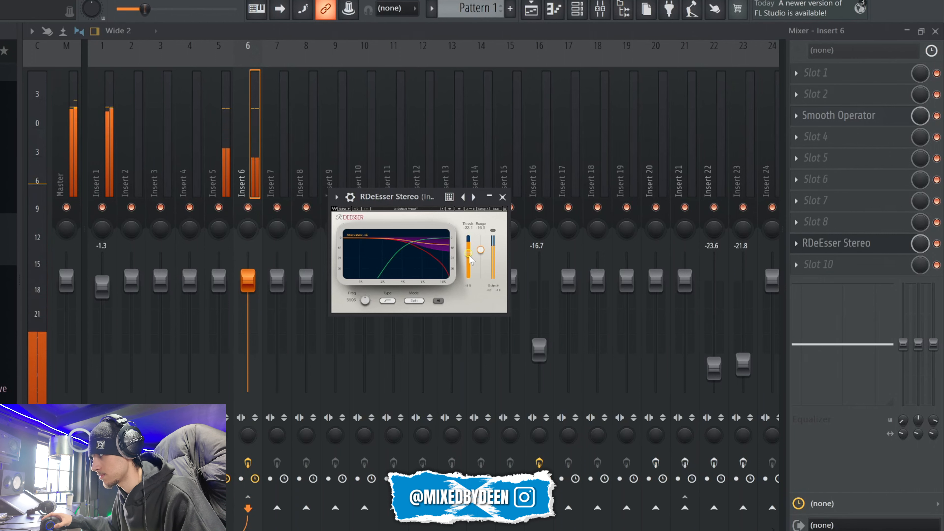
Step: Compare the playing vocal with RDeEsser Stereo bypassed and enabled, and reopen its window to check the attenuation
{"action": "left_click", "coordinate": [938, 245]}
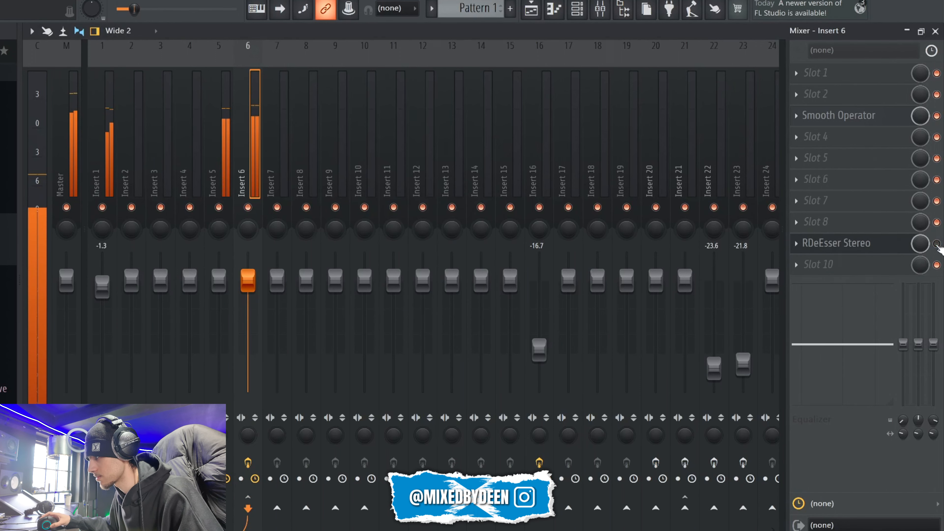
{"action": "left_click", "coordinate": [937, 244]}
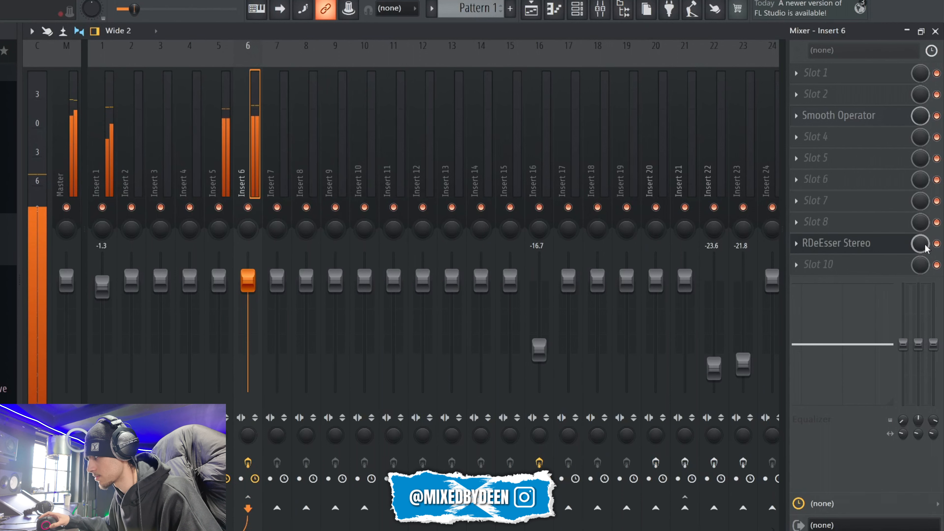
{"action": "left_click", "coordinate": [841, 244]}
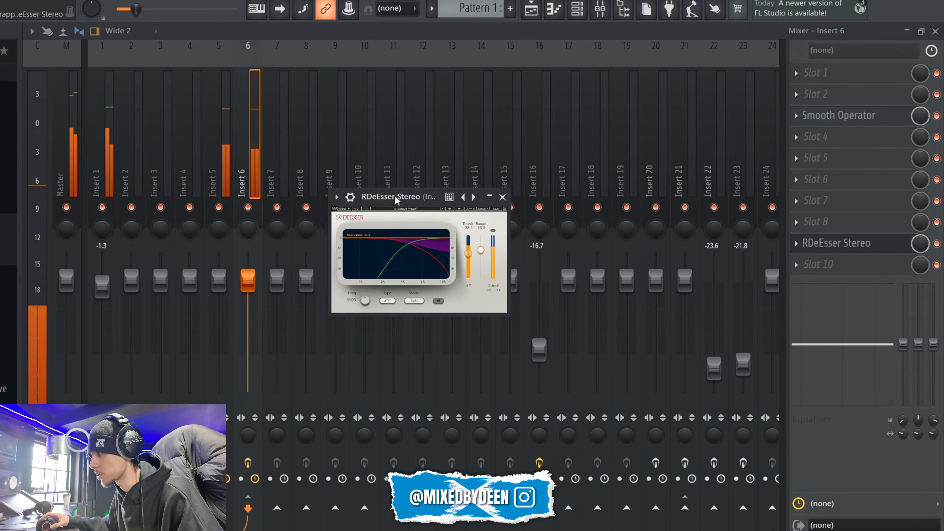
{"action": "left_click_drag", "start_coordinate": [406, 192], "coordinate": [422, 182]}
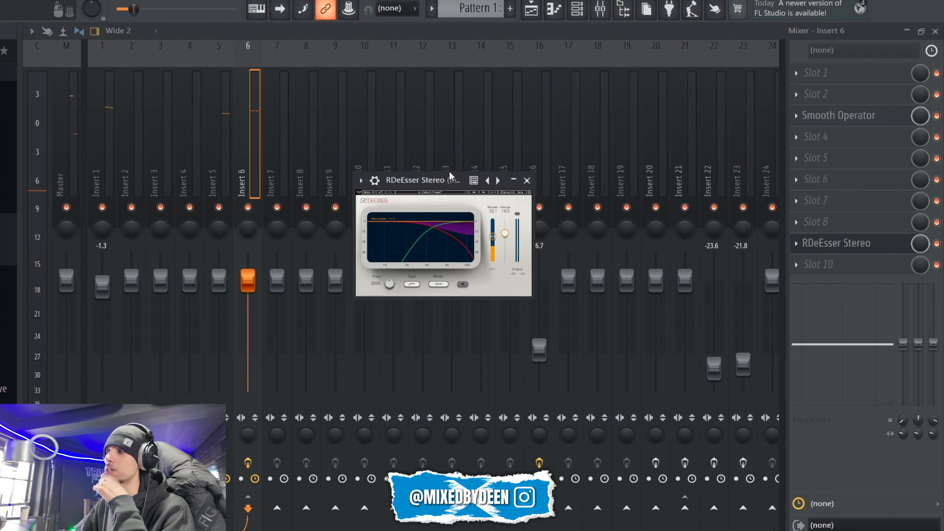
{"action": "left_click_drag", "start_coordinate": [435, 184], "coordinate": [409, 160]}
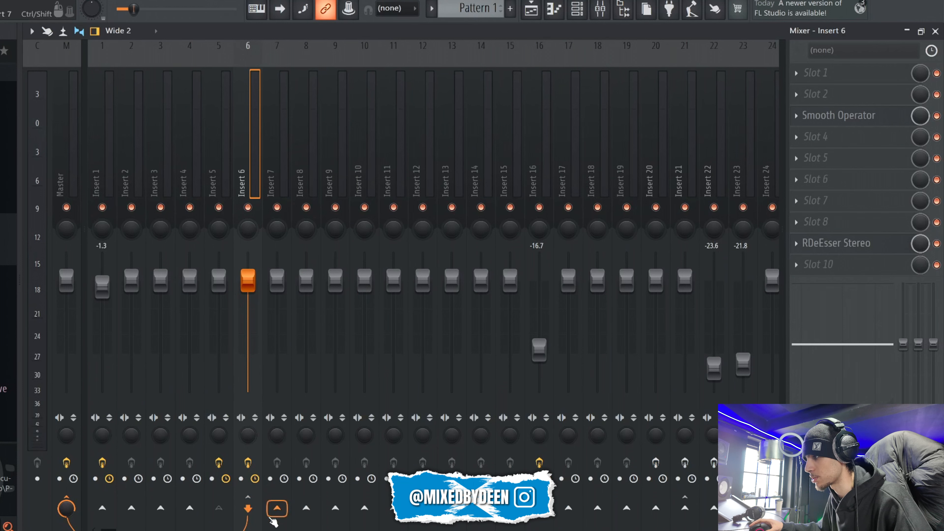
Step: Route Insert 6 to Insert 7 and increase the delay time of H-Delay Stereo in Insert 7's slot 4
{"action": "right_click", "coordinate": [275, 509]}
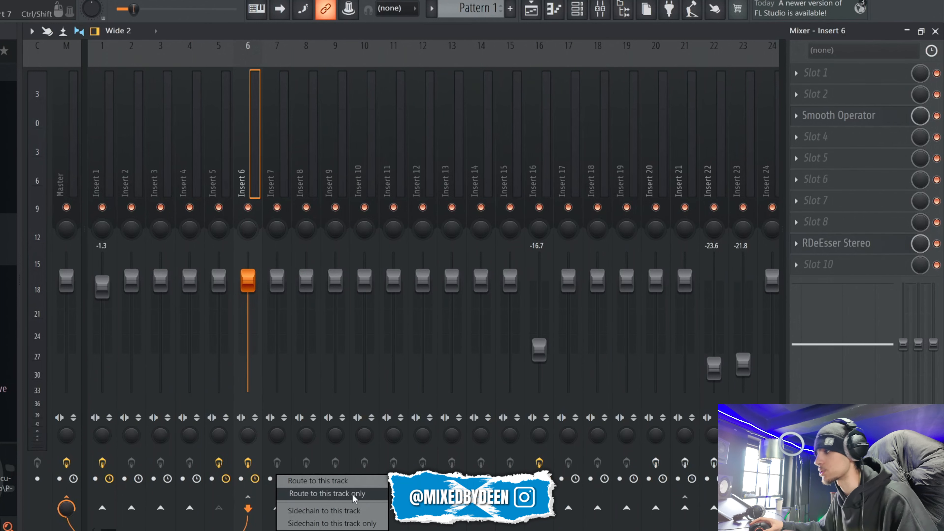
{"action": "left_click", "coordinate": [370, 482]}
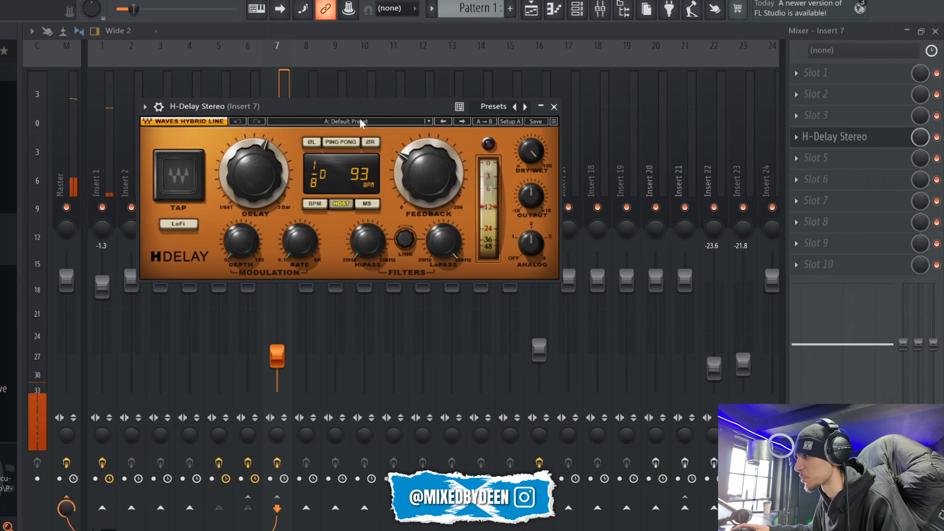
{"action": "left_click_drag", "start_coordinate": [364, 110], "coordinate": [506, 138]}
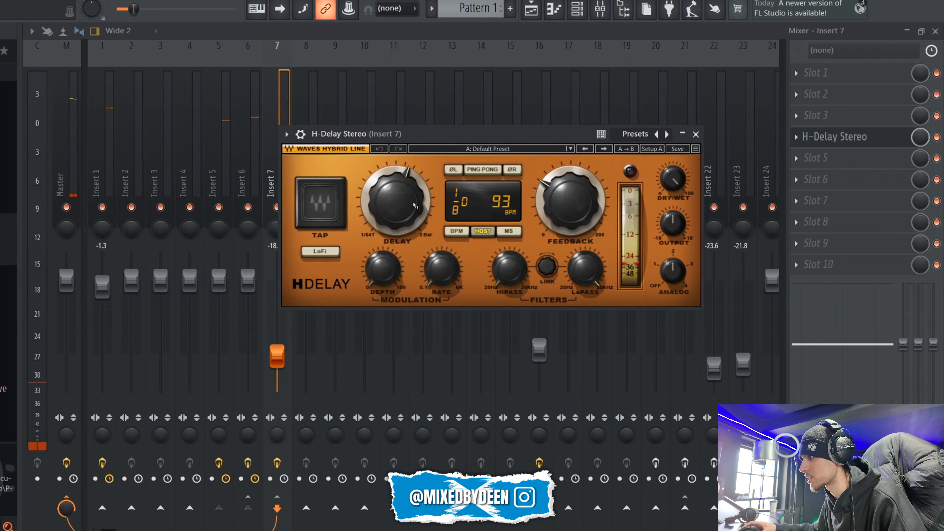
{"action": "left_click_drag", "start_coordinate": [415, 205], "coordinate": [405, 133]}
{"action": "key", "text": "space"}
Step: Load Fruity Limiter into slot 5 of Insert 7, switch it to COMP mode and adjust its threshold, knee and ratio
{"action": "left_click", "coordinate": [797, 158]}
{"action": "left_click", "coordinate": [222, 337]}
{"action": "left_click_drag", "start_coordinate": [194, 286], "coordinate": [202, 331]}
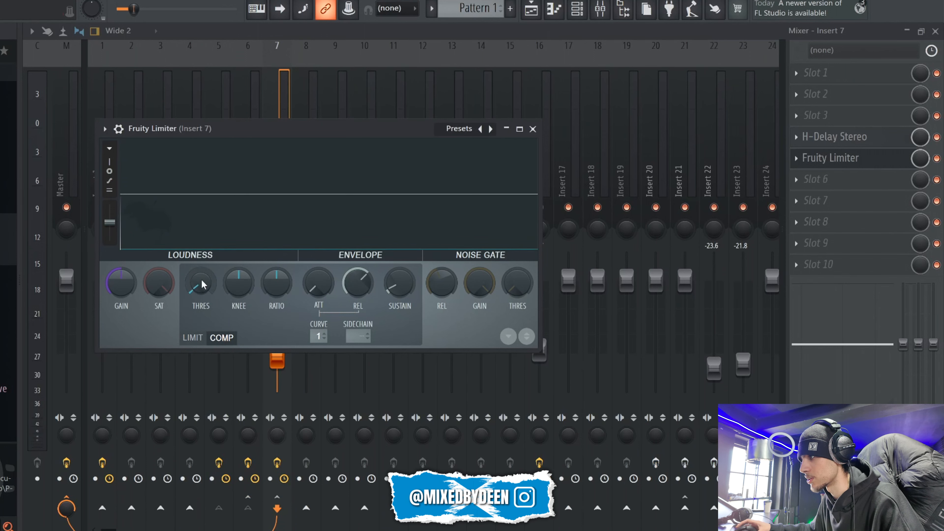
{"action": "left_click_drag", "start_coordinate": [241, 288], "coordinate": [241, 256]}
{"action": "left_click_drag", "start_coordinate": [273, 289], "coordinate": [272, 273]}
Step: Close the Fruity Limiter window and set Insert 7's fader to -17.8 dB against the playback
{"action": "key", "text": "space"}
{"action": "left_click", "coordinate": [533, 129]}
{"action": "mouse_move", "coordinate": [279, 355]}
{"action": "left_mouse_down"}
{"action": "mouse_move", "coordinate": [278, 337]}
{"action": "mouse_move", "coordinate": [281, 356]}
{"action": "left_mouse_up"}
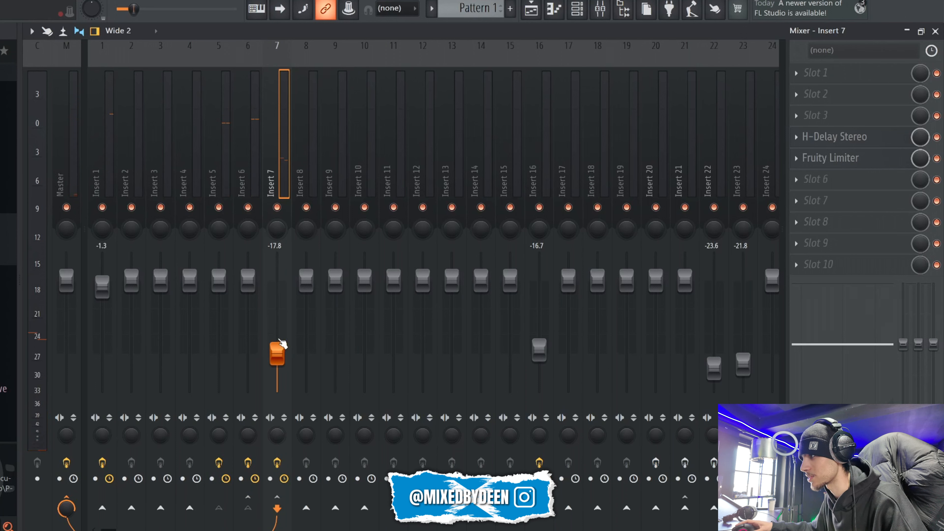
Step: Route Insert 6 to Insert 8 and lower Insert 8's fader to -18.4 dB
{"action": "left_click", "coordinate": [248, 184]}
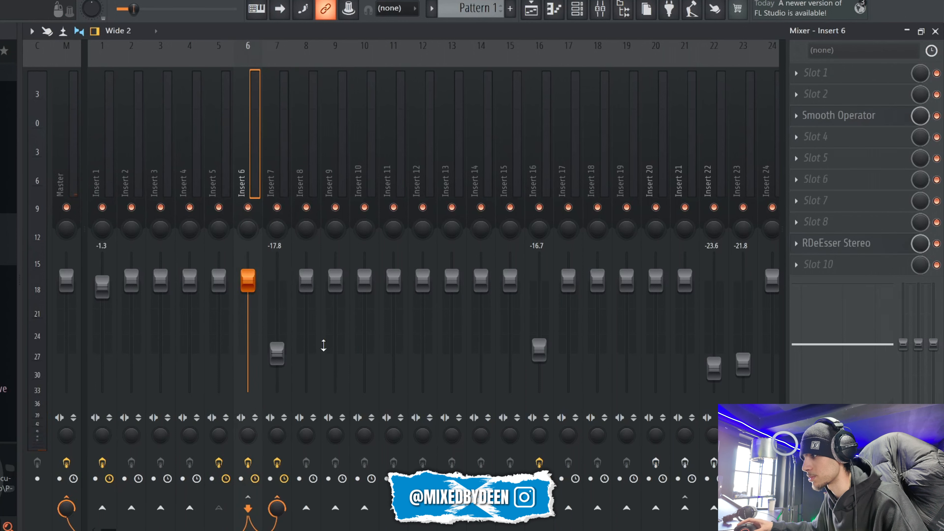
{"action": "left_click", "coordinate": [306, 508]}
{"action": "left_click_drag", "start_coordinate": [305, 281], "coordinate": [305, 356]}
Step: Find ValhallaVintageVerb among all plugins for slot 4 of Insert 8
{"action": "left_click", "coordinate": [796, 137]}
{"action": "mouse_move", "coordinate": [812, 152]}
{"action": "left_click", "coordinate": [693, 11]}
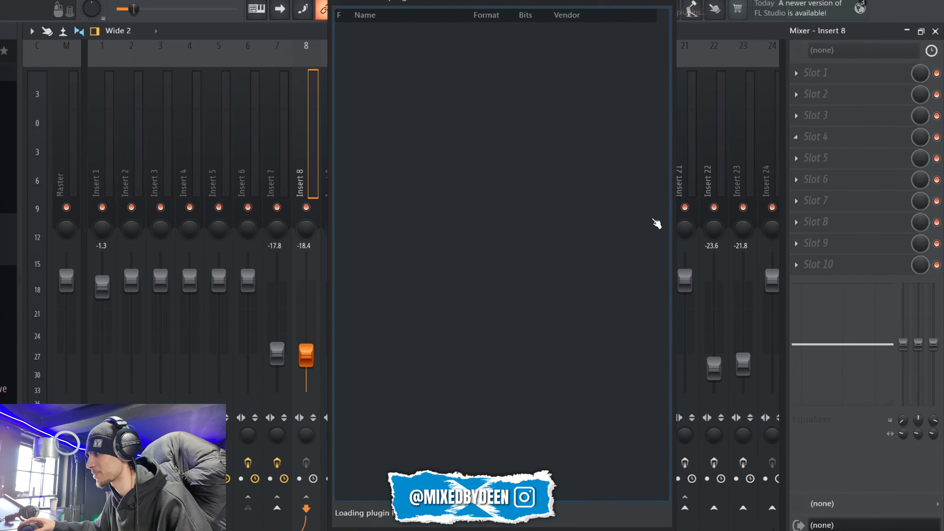
{"action": "type", "text": "valh"}
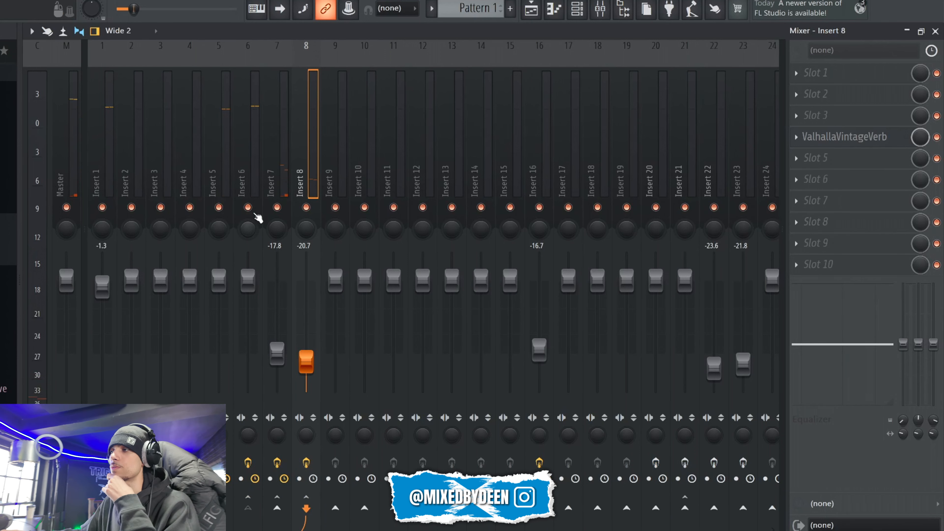
Step: Route Insert 6 to Insert 9 and lower Insert 9's fader to -5.4 dB
{"action": "left_click", "coordinate": [252, 184]}
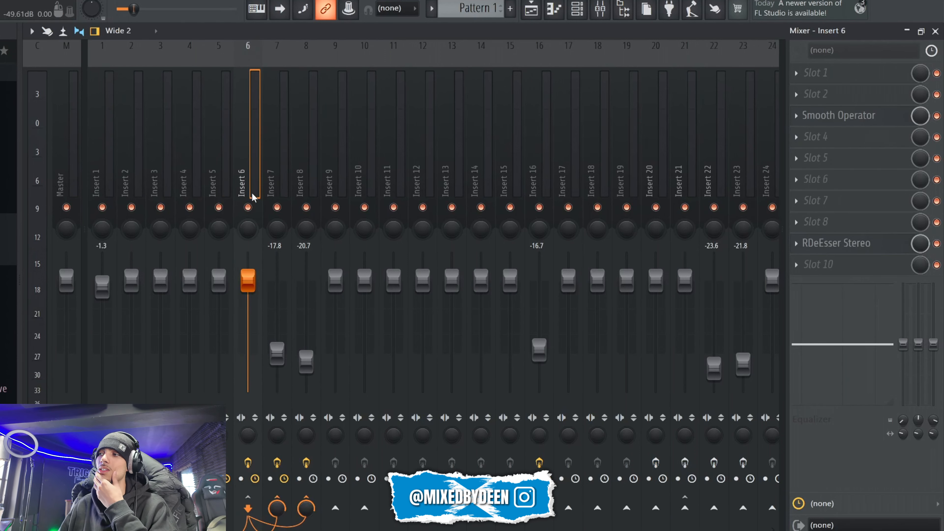
{"action": "left_click", "coordinate": [223, 185]}
{"action": "left_click", "coordinate": [247, 186]}
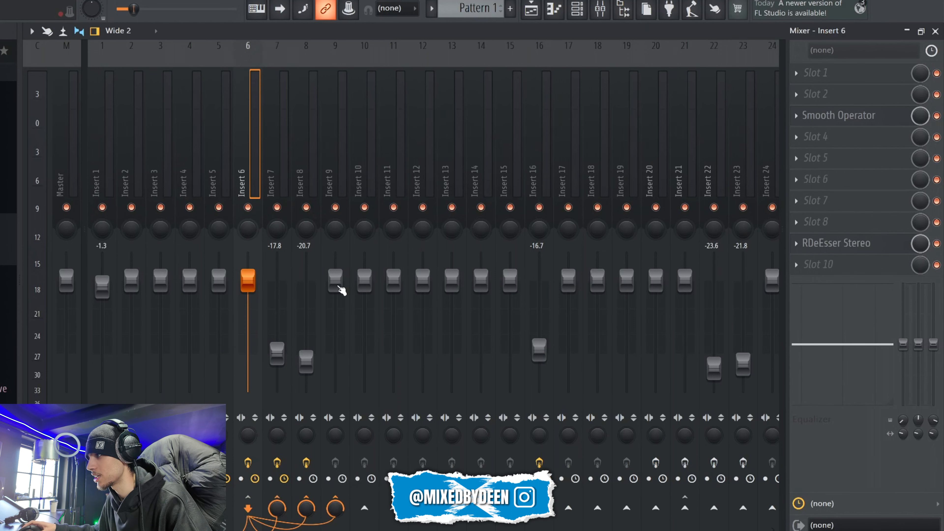
{"action": "left_click_drag", "start_coordinate": [335, 281], "coordinate": [335, 306]}
Step: Load the VST version of SSLComp Stereo into slot 5 of Insert 9 and adjust it
{"action": "left_click", "coordinate": [841, 166]}
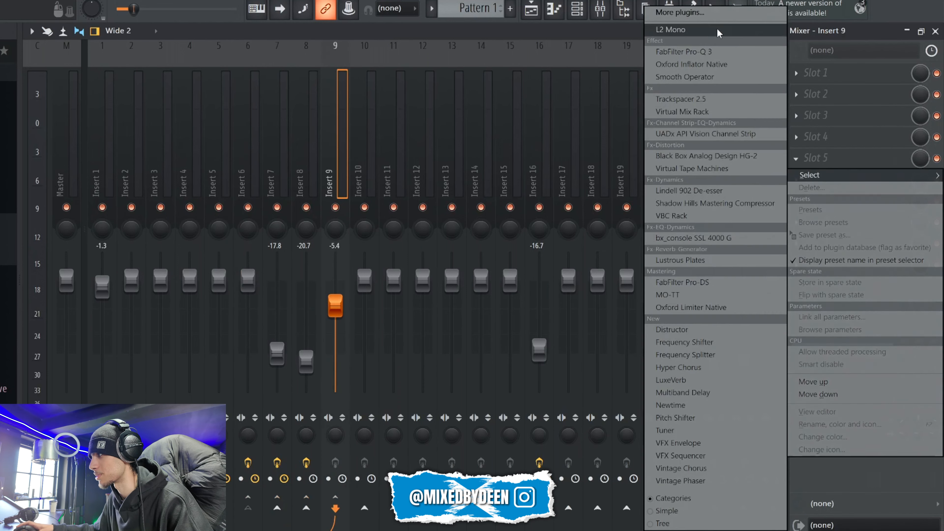
{"action": "left_click", "coordinate": [666, 10]}
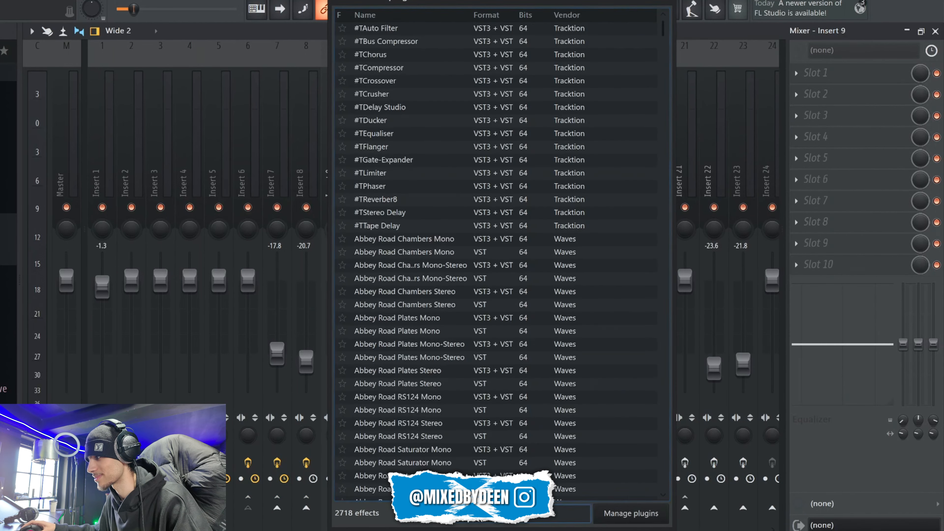
{"action": "type", "text": "sslcomp"}
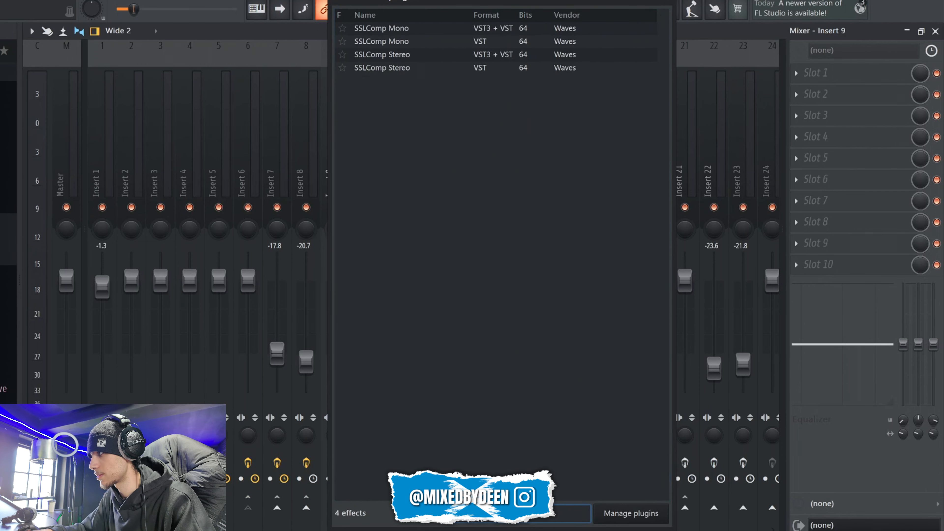
{"action": "double_click", "coordinate": [414, 69]}
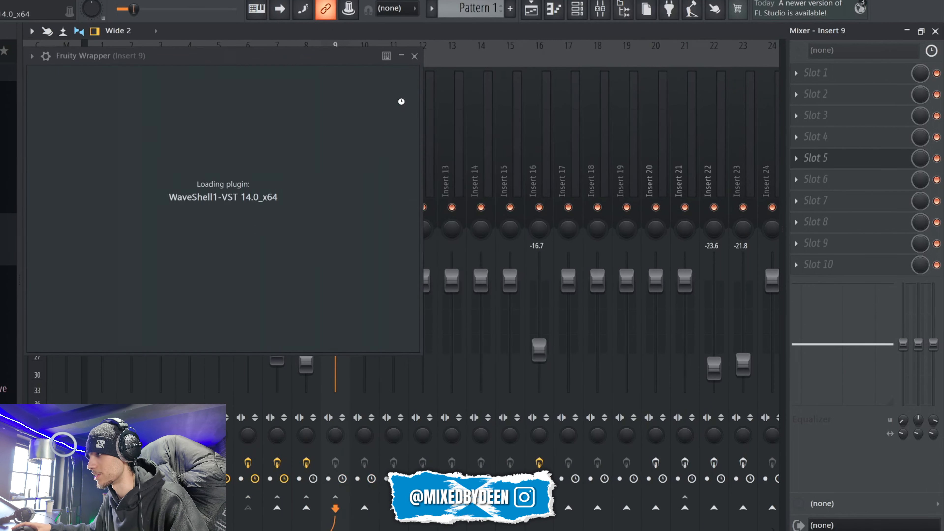
{"action": "left_click_drag", "start_coordinate": [134, 58], "coordinate": [247, 91]}
{"action": "left_click", "coordinate": [301, 88]}
Step: Balance Insert 9's fader by ear, bringing it down to -16.3 dB, and mute the track
{"action": "left_click_drag", "start_coordinate": [335, 305], "coordinate": [337, 281]}
{"action": "key", "text": "space"}
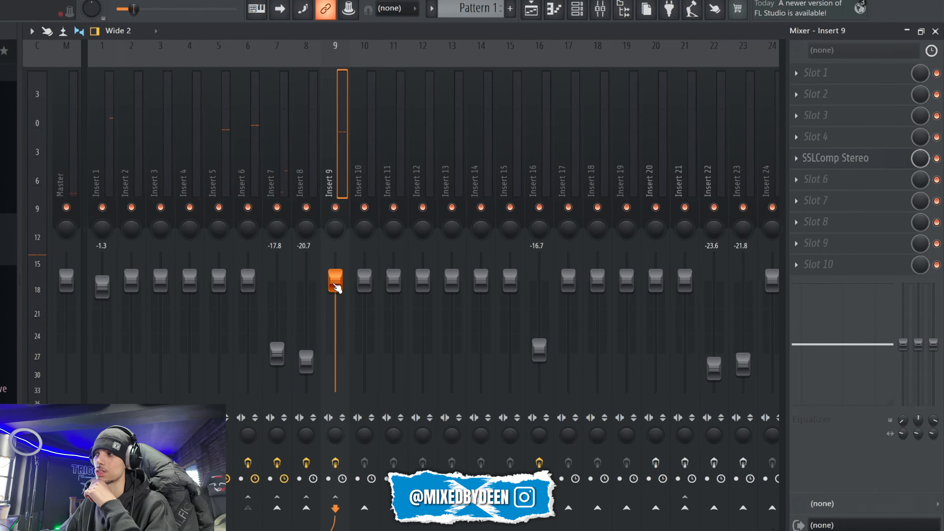
{"action": "left_click_drag", "start_coordinate": [336, 290], "coordinate": [342, 296]}
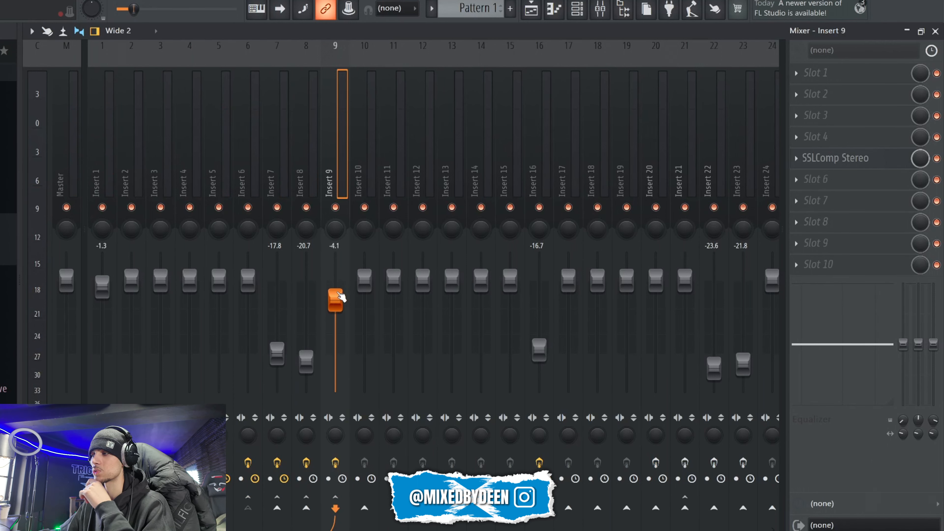
{"action": "scroll", "coordinate": [334, 304], "scroll_direction": "down", "scroll_amount": 5}
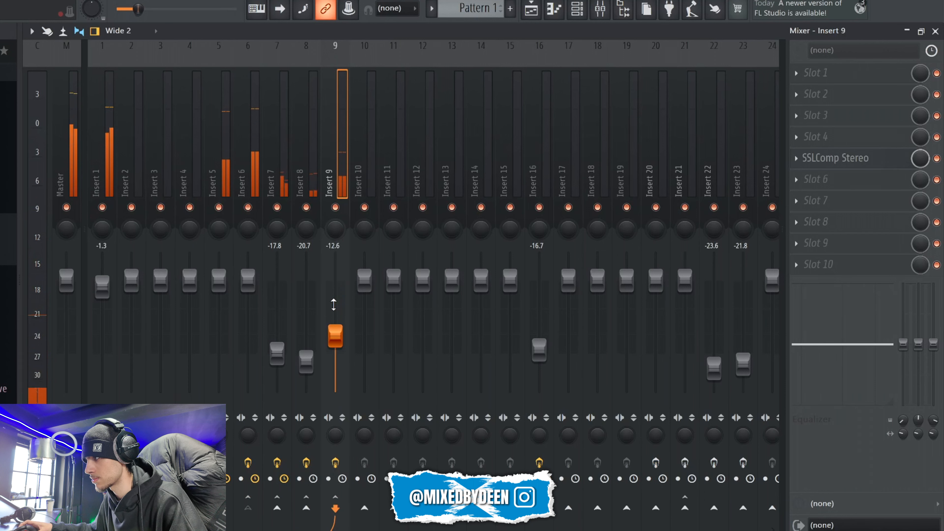
{"action": "left_click", "coordinate": [336, 207]}
{"action": "scroll", "coordinate": [336, 336], "scroll_direction": "down", "scroll_amount": 2}
Step: Select Insert 5 and compare the playing vocal with the effects of the vocal inserts bypassed and enabled
{"action": "left_click", "coordinate": [218, 156]}
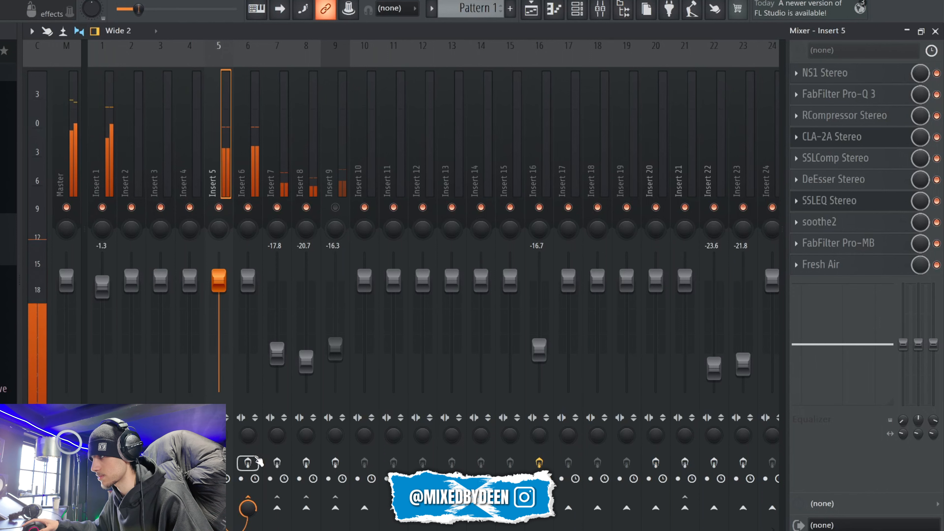
{"action": "key", "text": "space"}
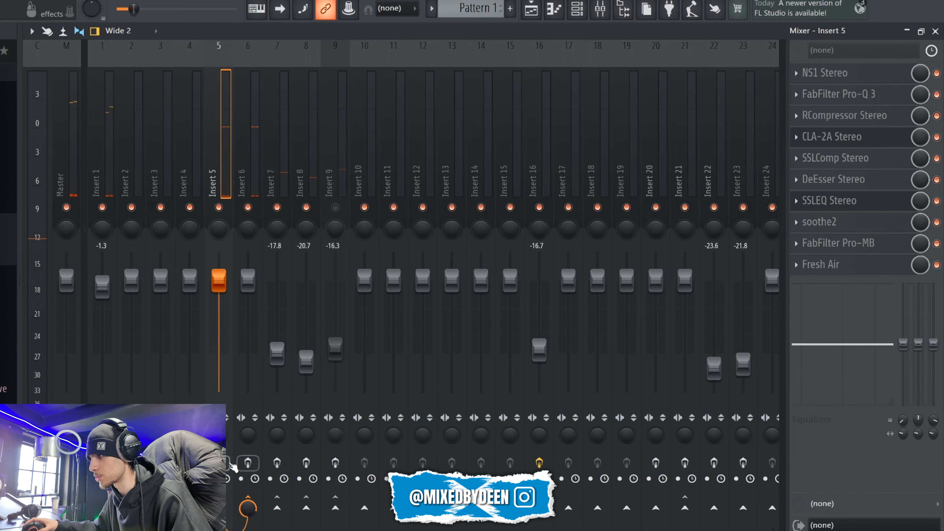
{"action": "key", "text": "space"}
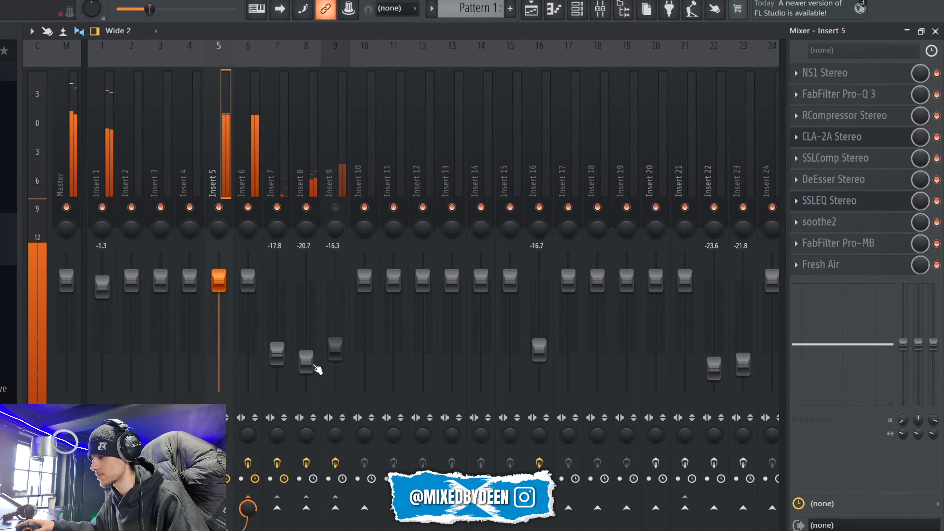
{"action": "key", "text": "space"}
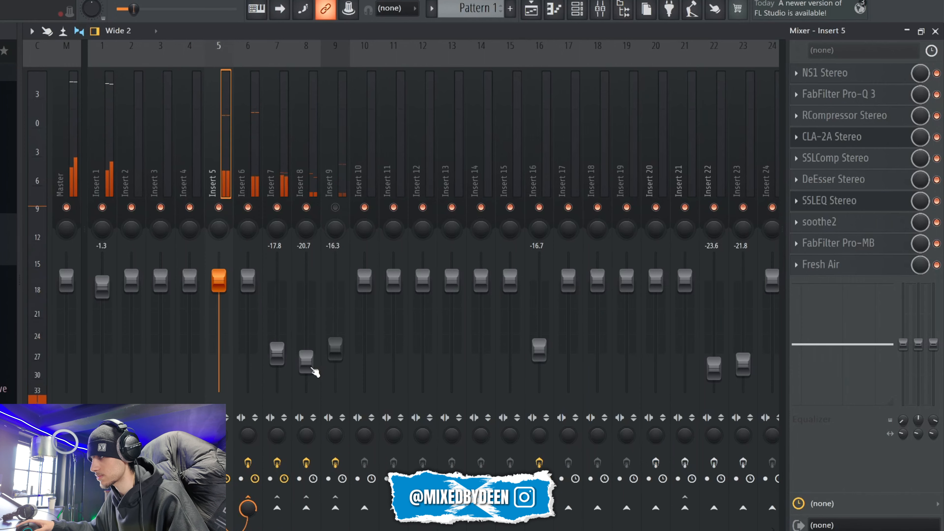